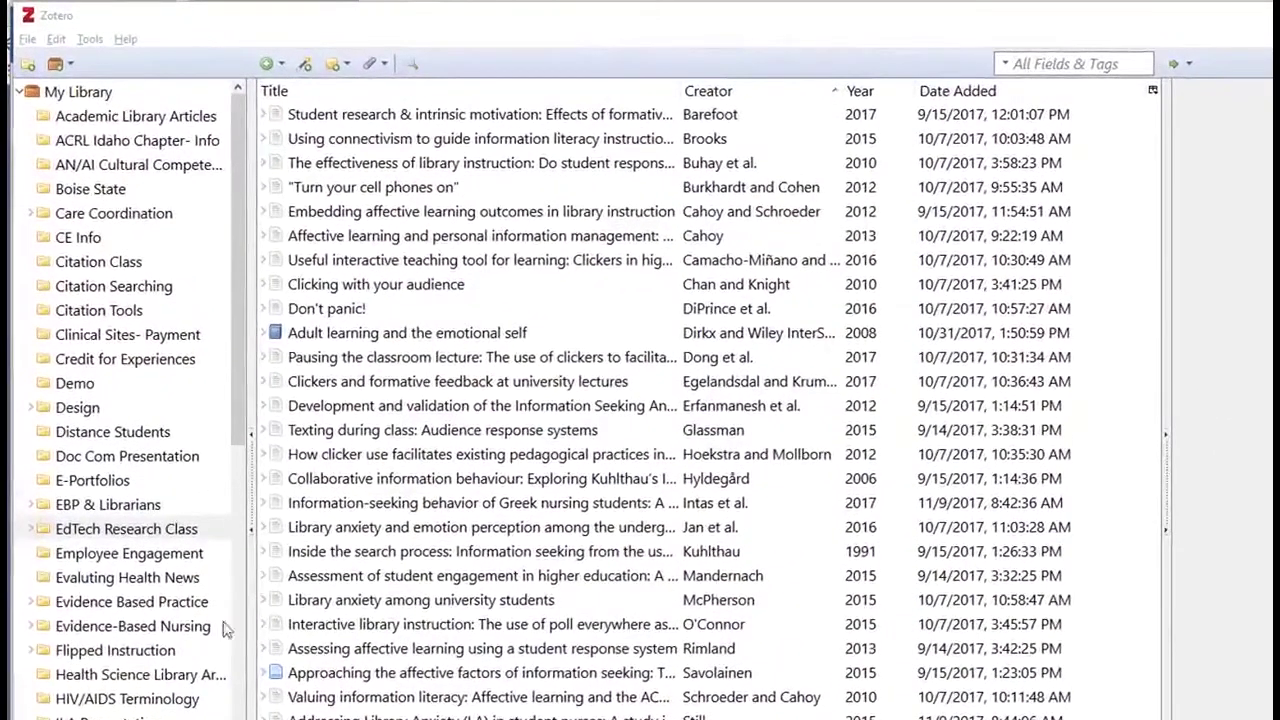
# - Create an American Psychological Association 6th edition bibliography from the first nine items, through "Don't panic!", and copy it to the clipboard
pyautogui.click(360, 116)
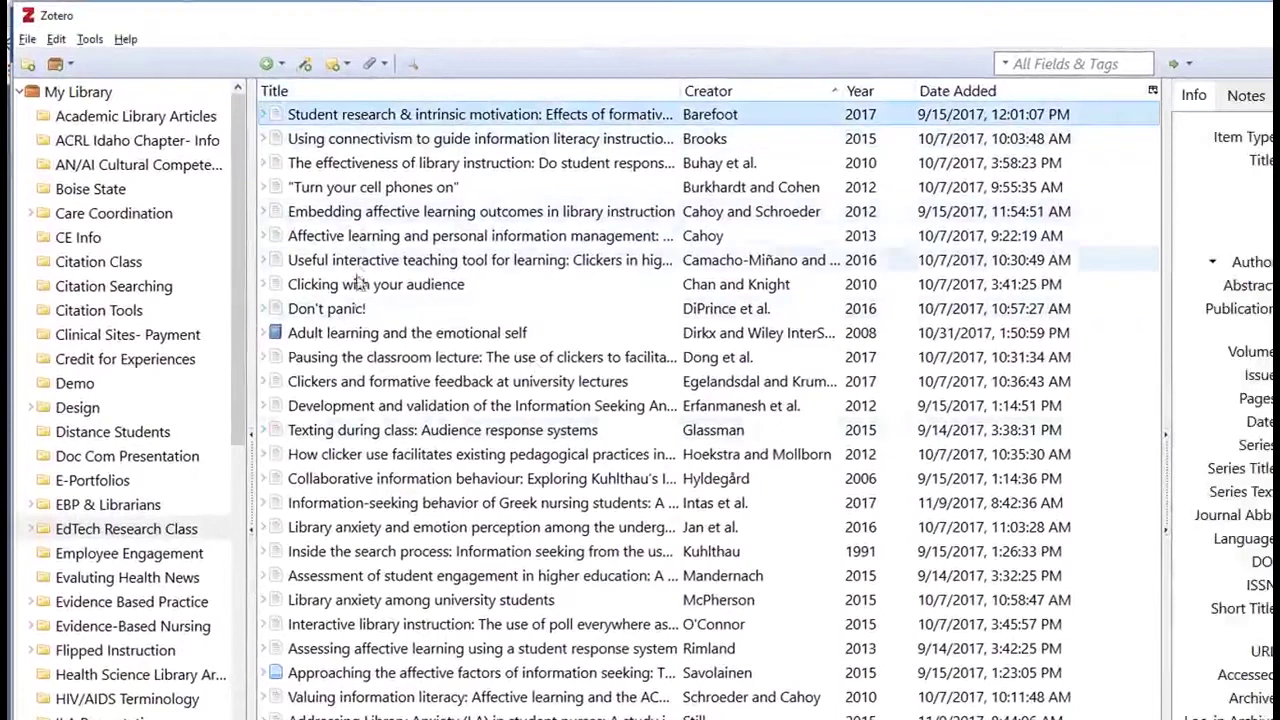
pyautogui.keyDown('shift'); pyautogui.click(355, 312); pyautogui.keyUp('shift')
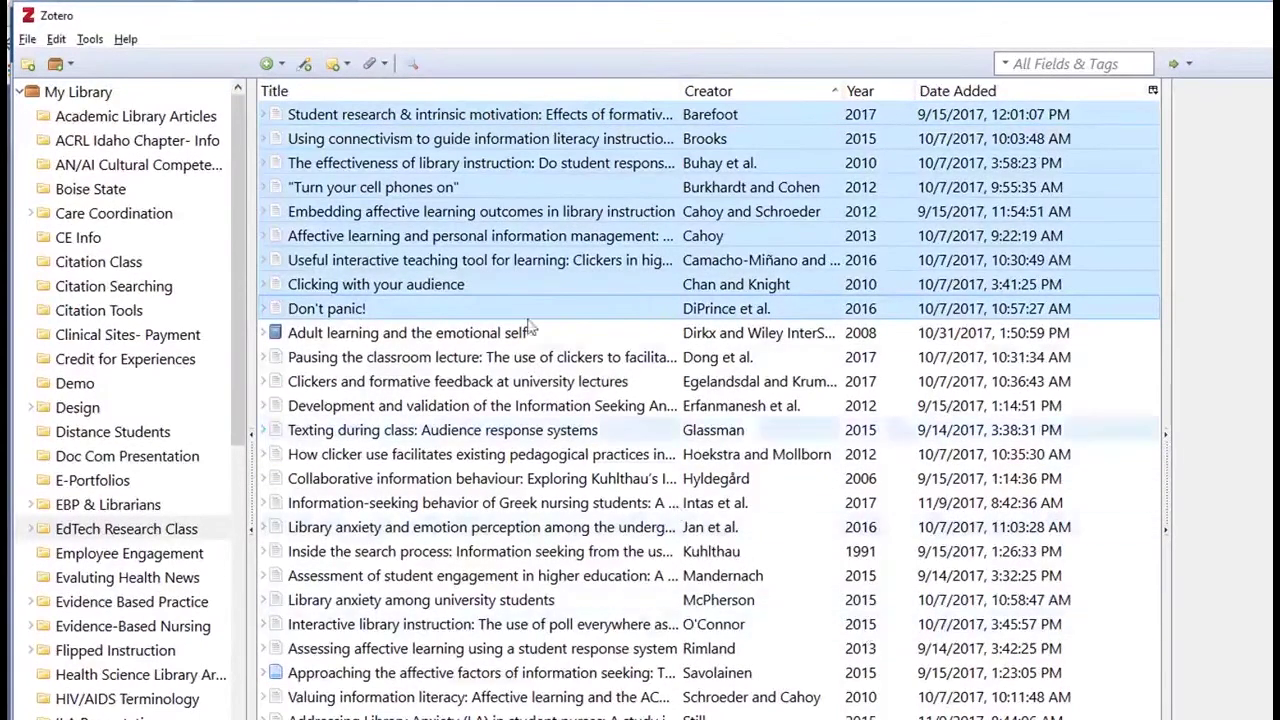
pyautogui.rightClick(504, 203)
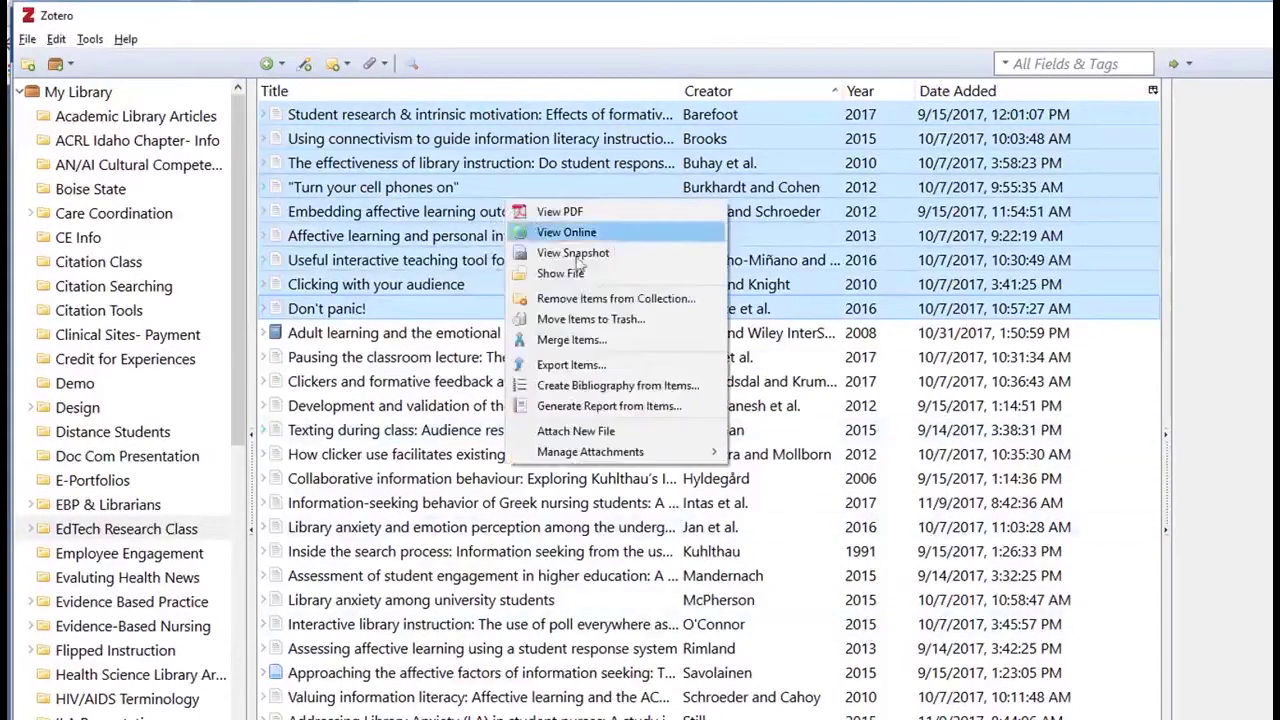
pyautogui.click(614, 390)
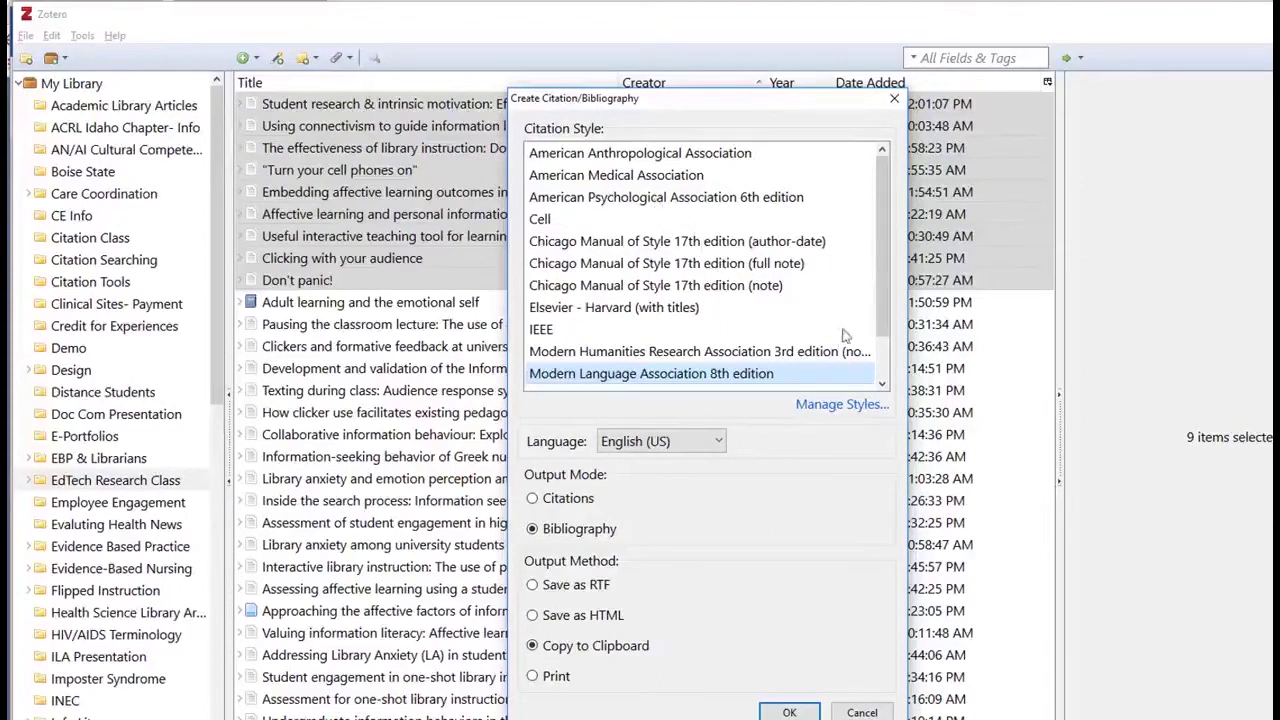
pyautogui.click(832, 406)
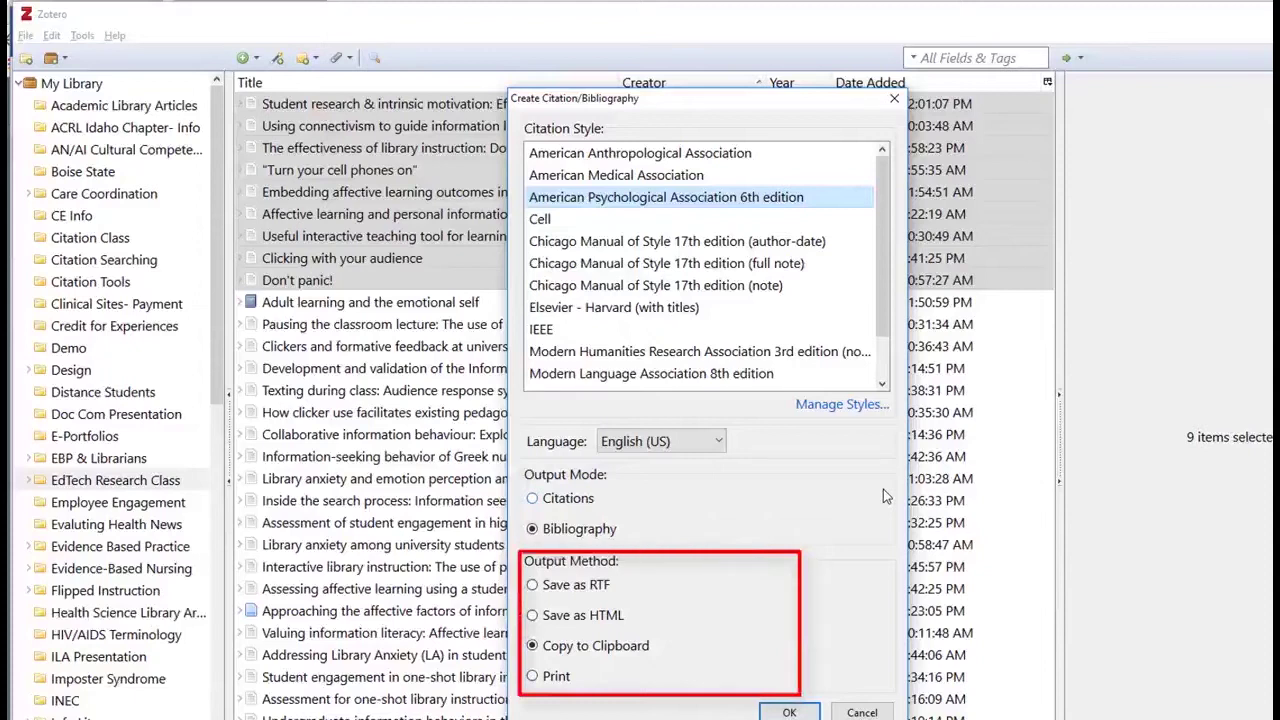
pyautogui.click(789, 712)
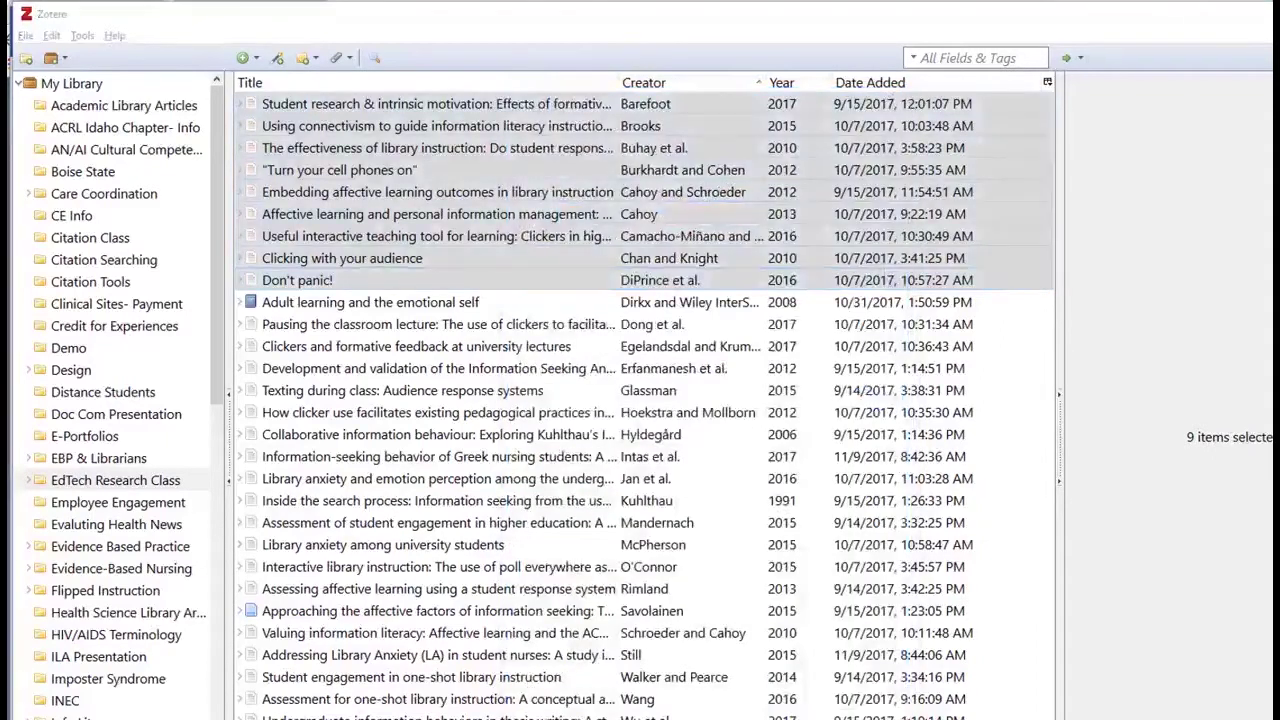
# - Switch to the blank Word document and paste the copied bibliography
pyautogui.hotkey('alt', 'Tab')
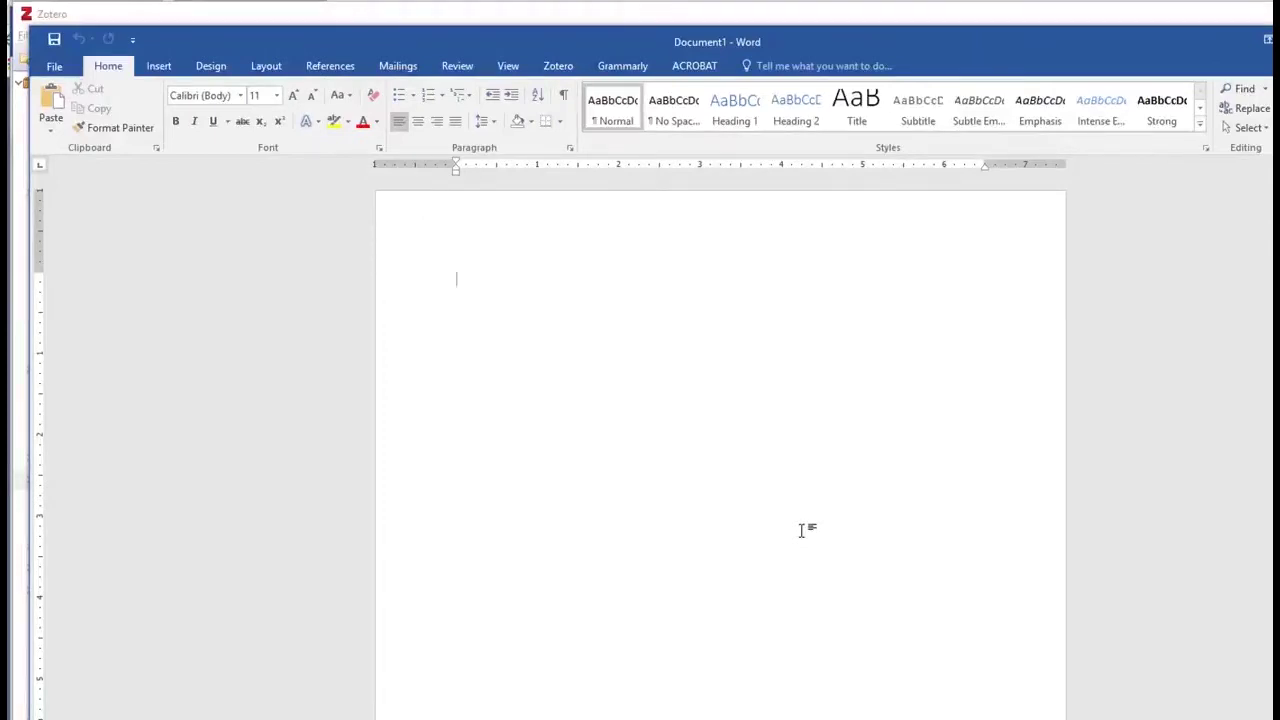
pyautogui.hotkey('ctrl', 'v')
pyautogui.scroll(3, 810, 548)
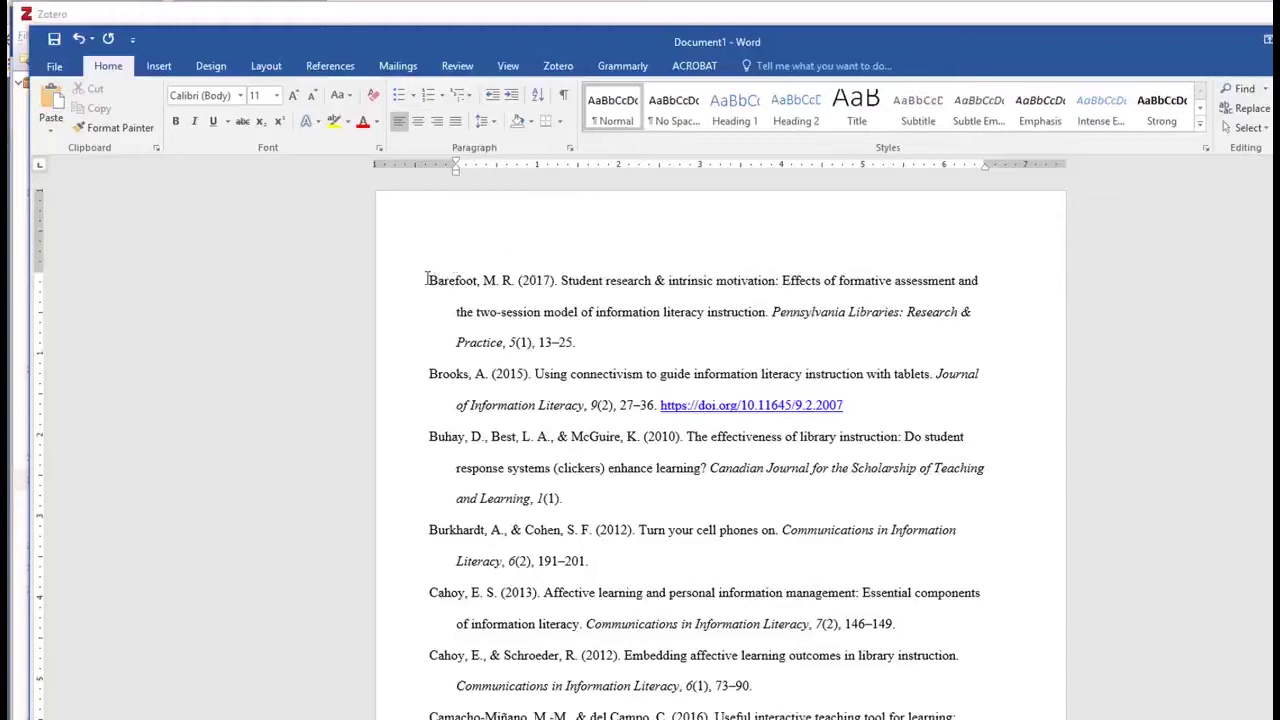
# - Shift the indent of the entire pasted bibliography so each entry's first line aligns with the page margin, keeping the hanging indent
pyautogui.hotkey('ctrl', 'a')
pyautogui.scroll(-1, 783, 449)
pyautogui.scroll(1, 783, 449)
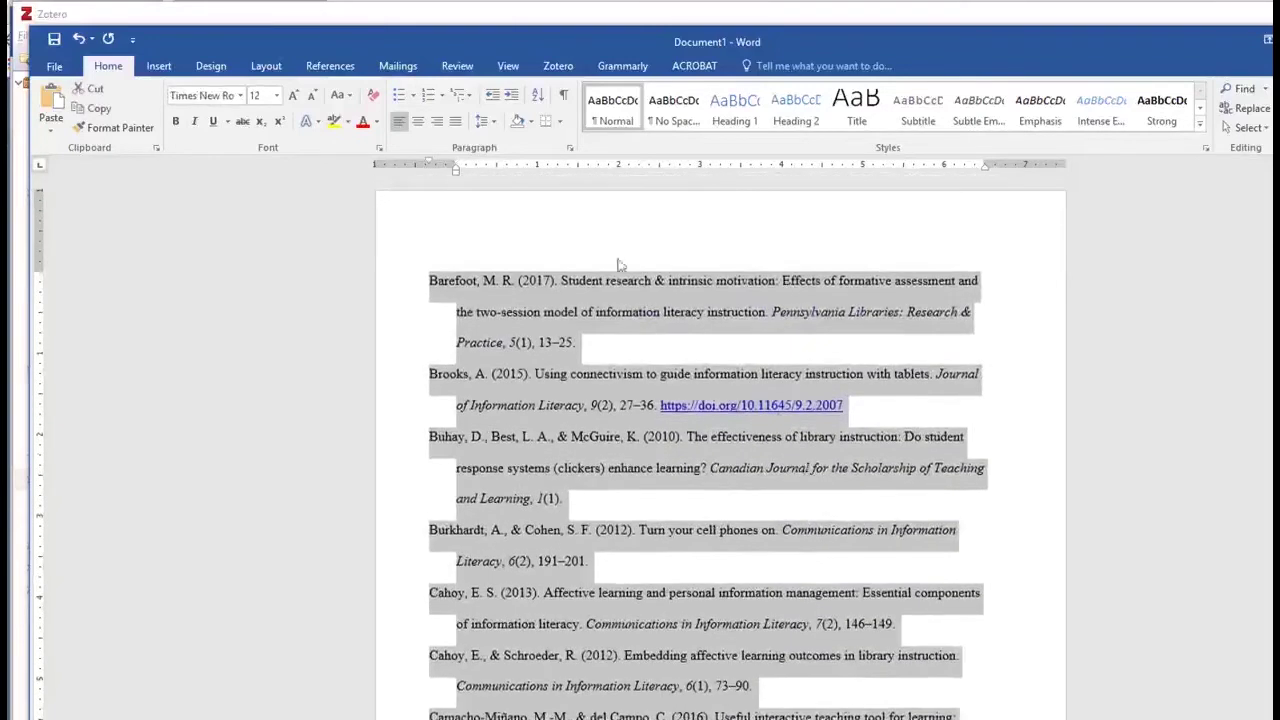
pyautogui.moveTo(456, 170); pyautogui.dragTo(480, 171)
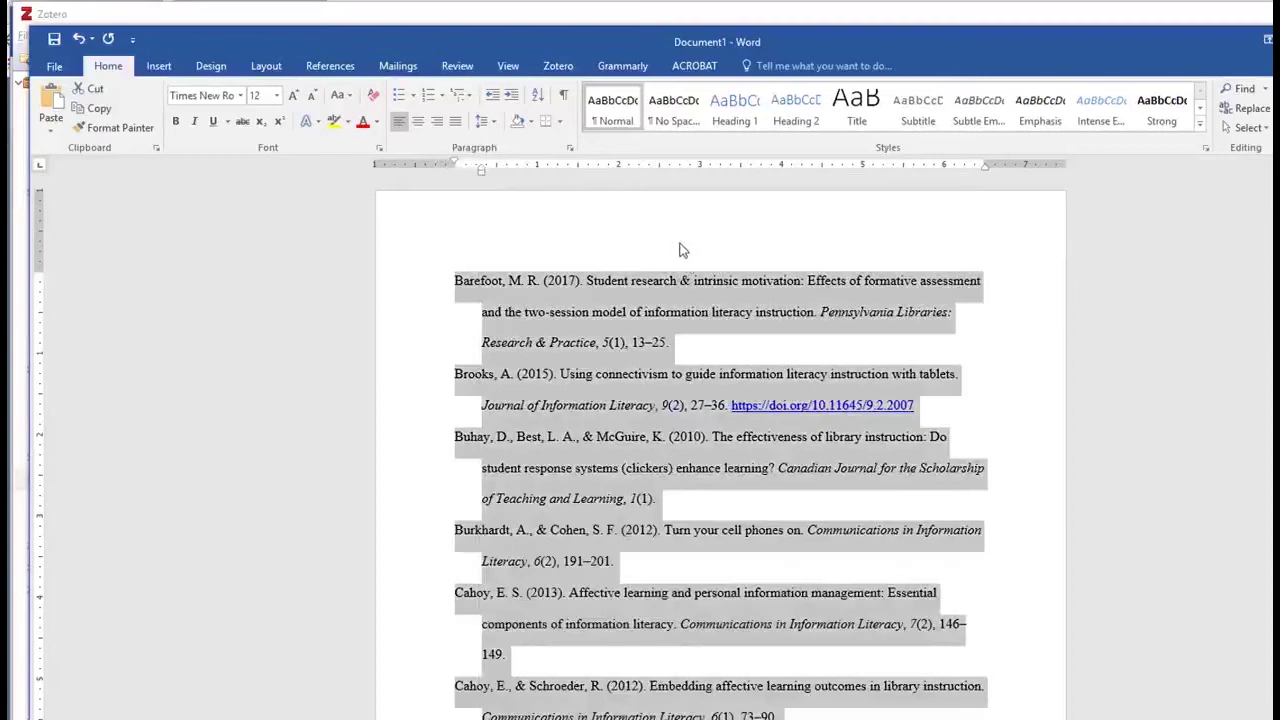
pyautogui.click(681, 281)
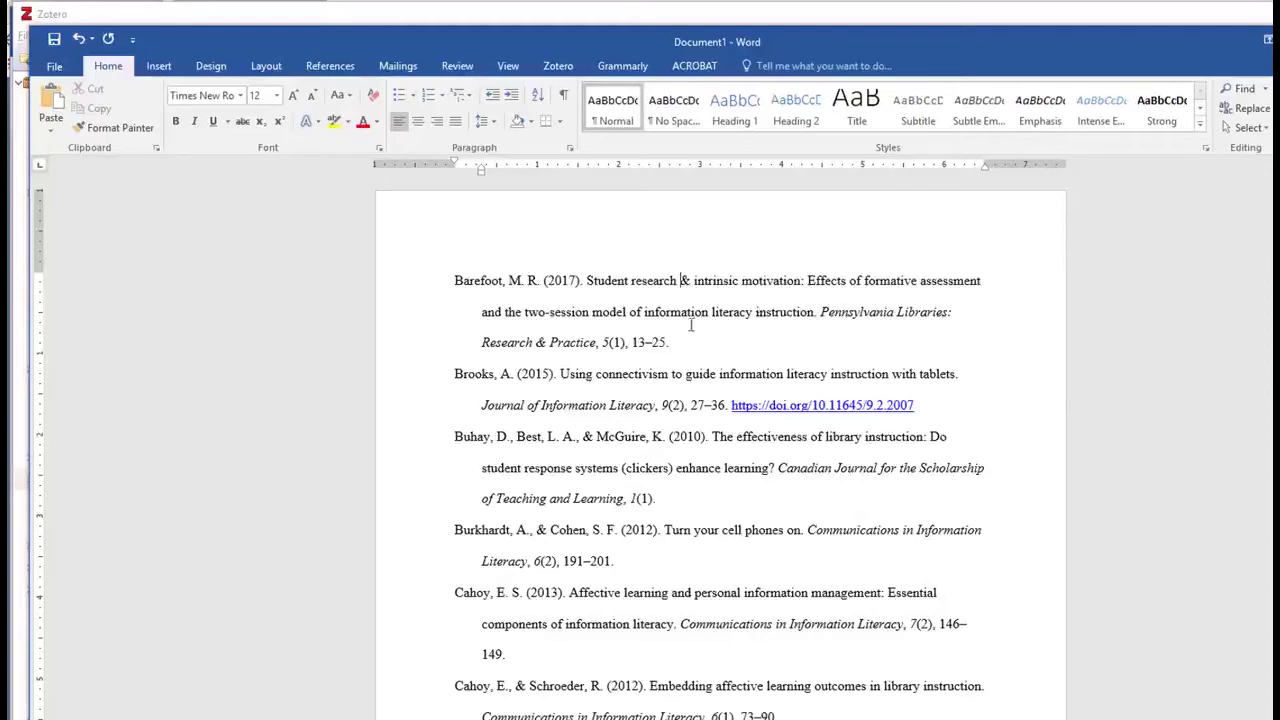
pyautogui.scroll(-1, 684, 345)
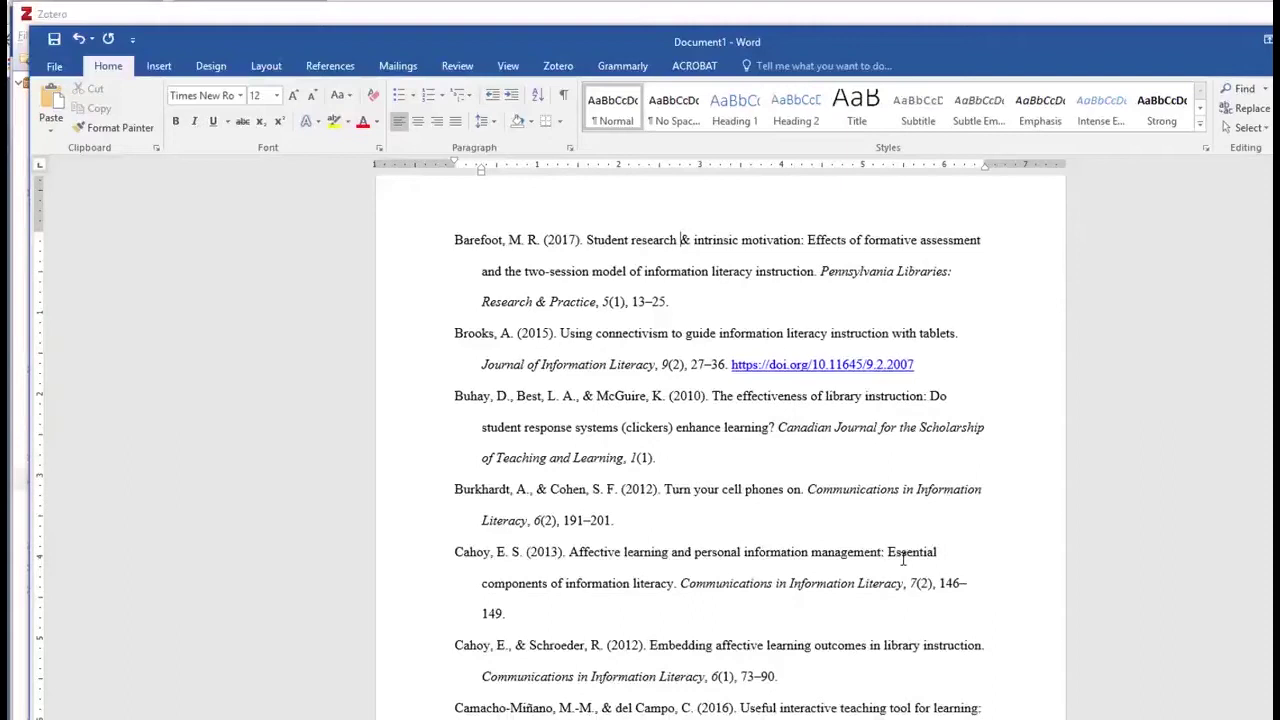
# - Switch to Zotero and view the word processor settings in the Cite preferences
pyautogui.hotkey('alt', 'Tab')
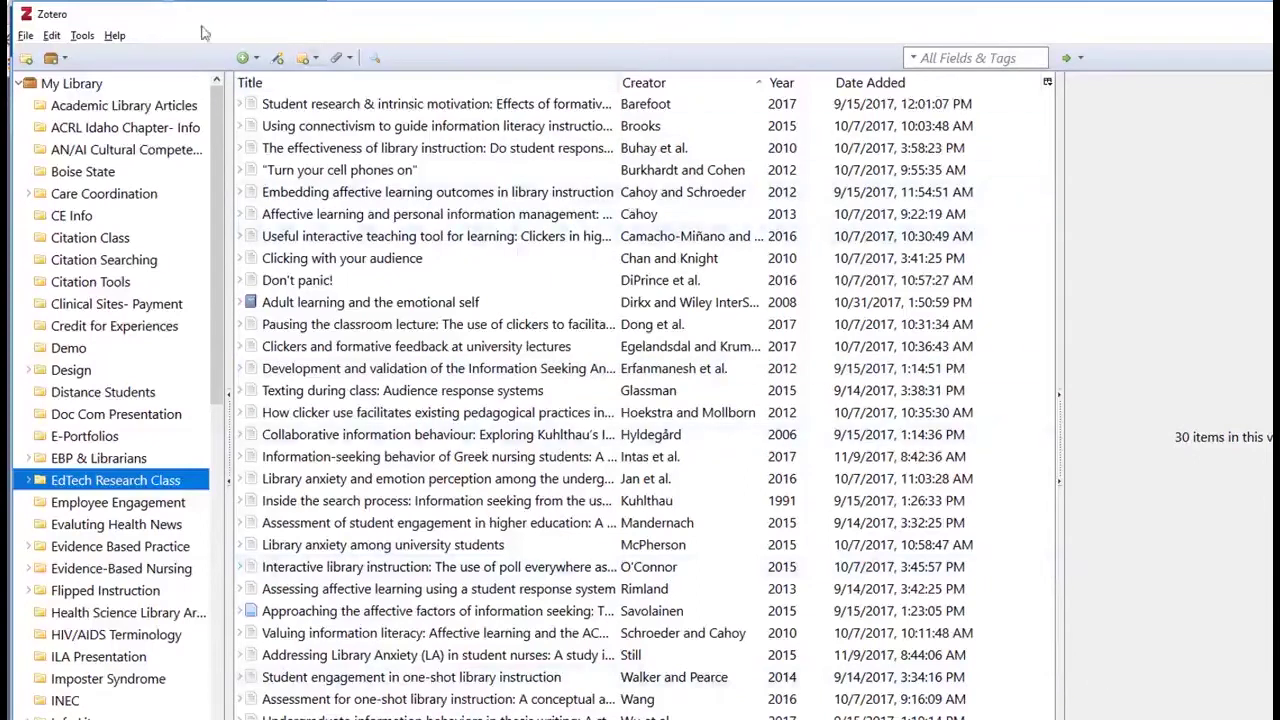
pyautogui.click(51, 36)
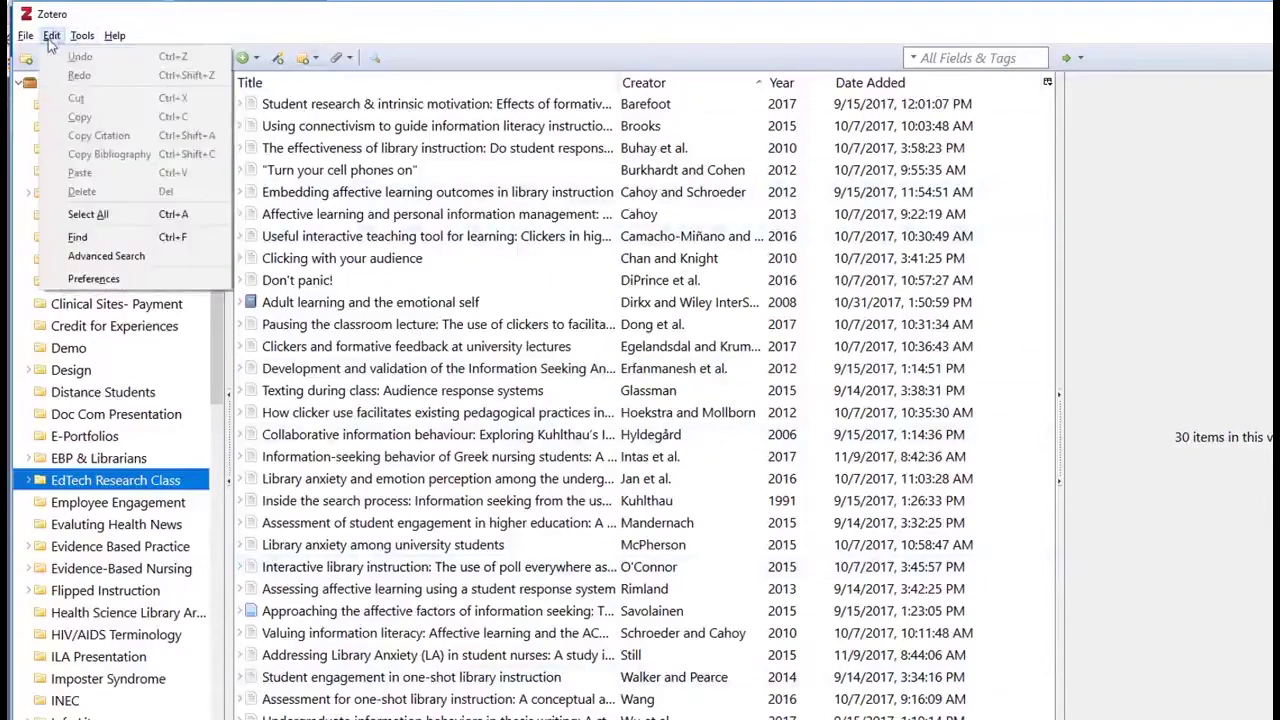
pyautogui.click(95, 279)
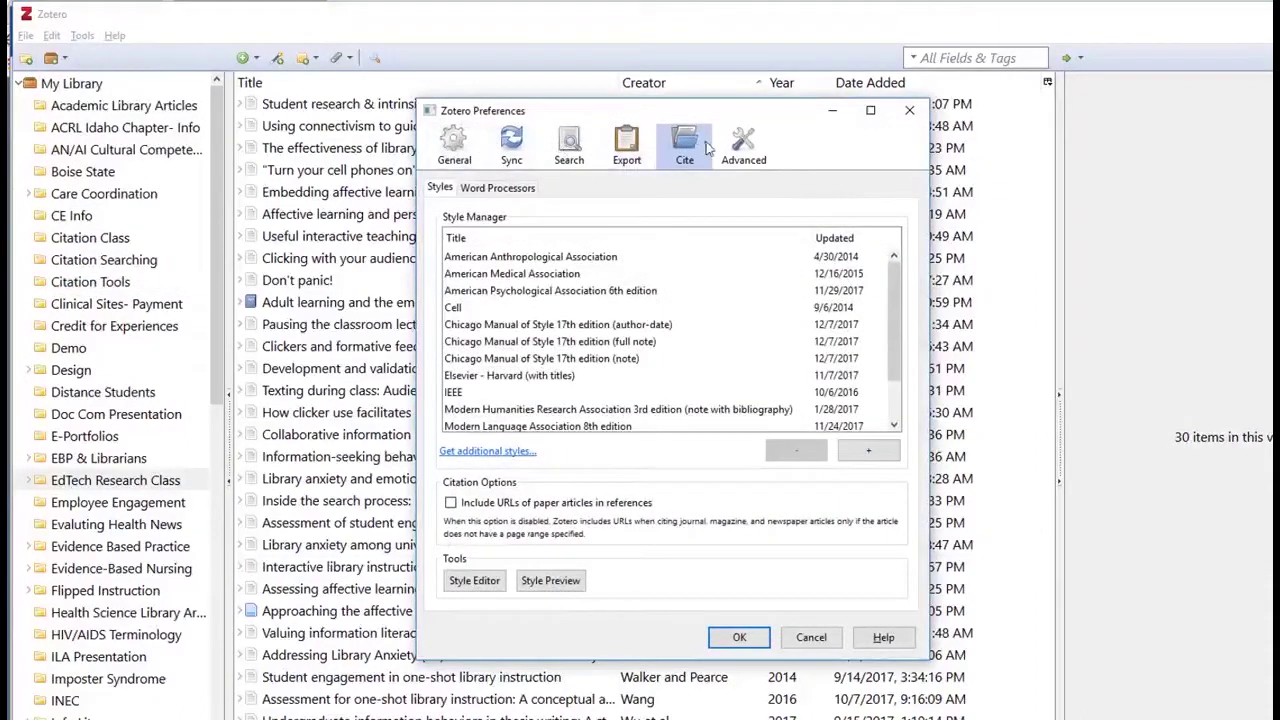
pyautogui.click(517, 193)
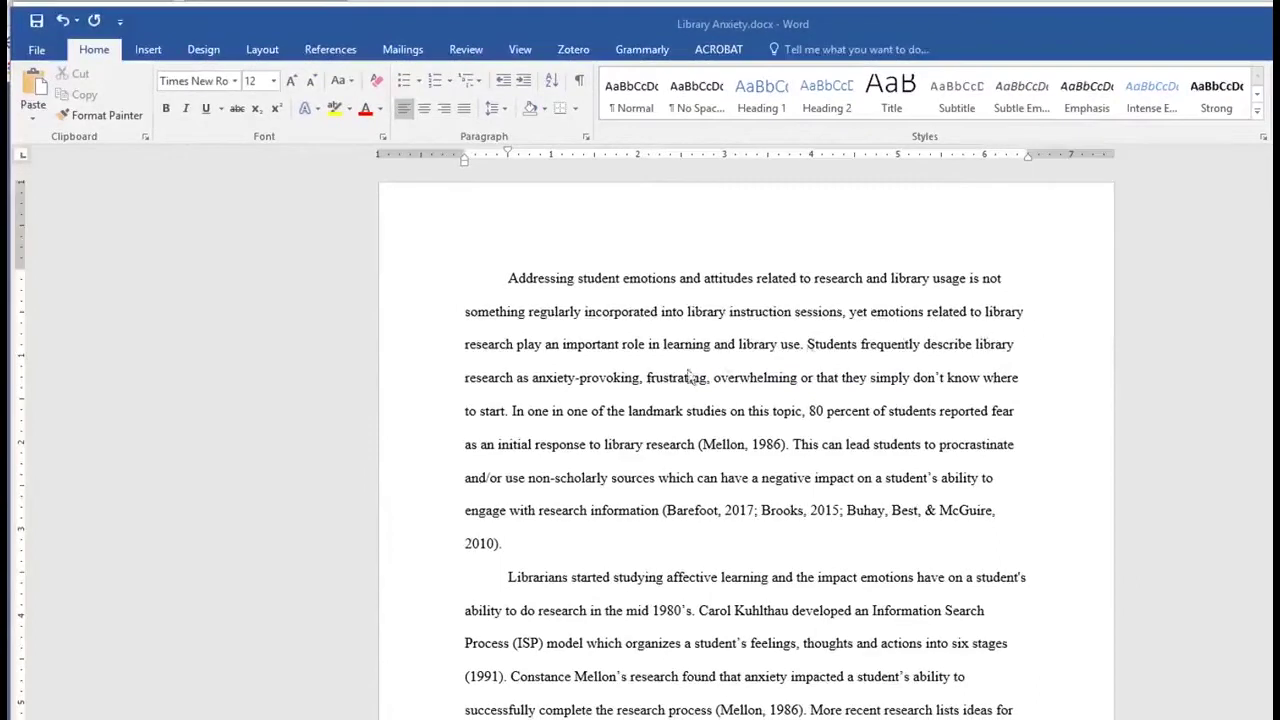
# - In Library Anxiety.docx, search for "library anxiety" and cite the 2016 article "Library anxiety and emotion perception" after "know where to start"
pyautogui.click(507, 413)
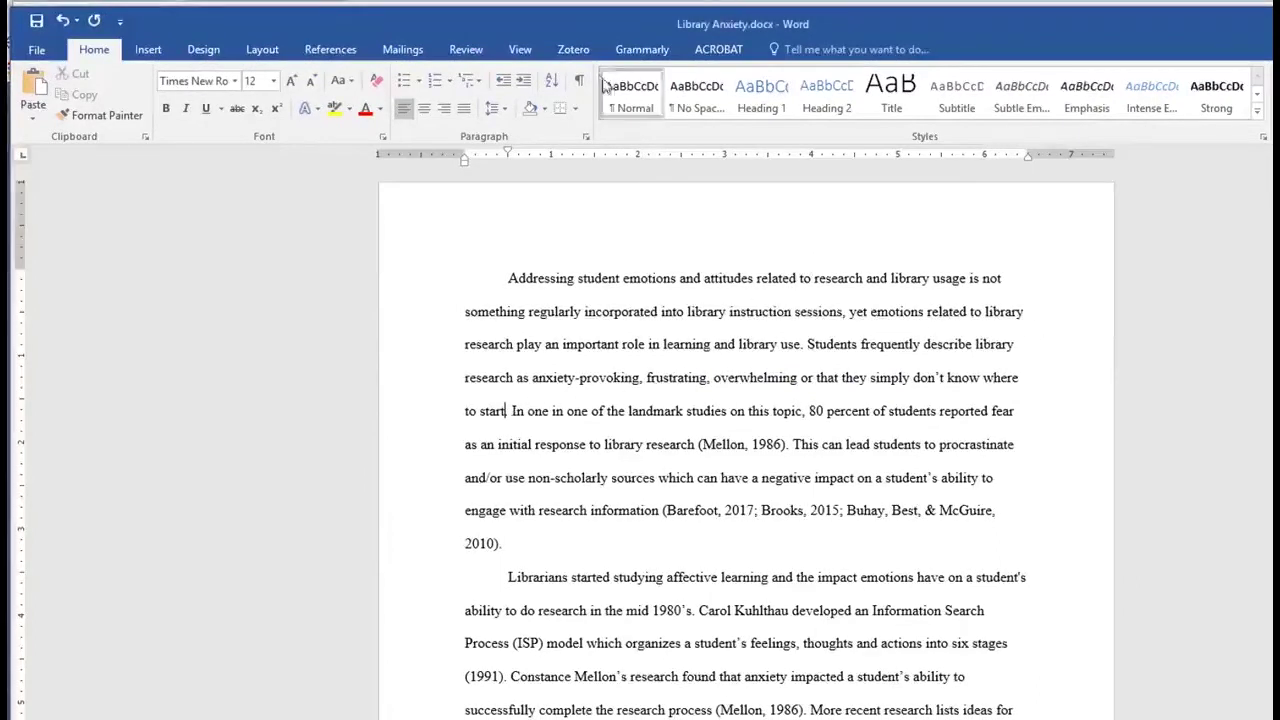
pyautogui.click(576, 52)
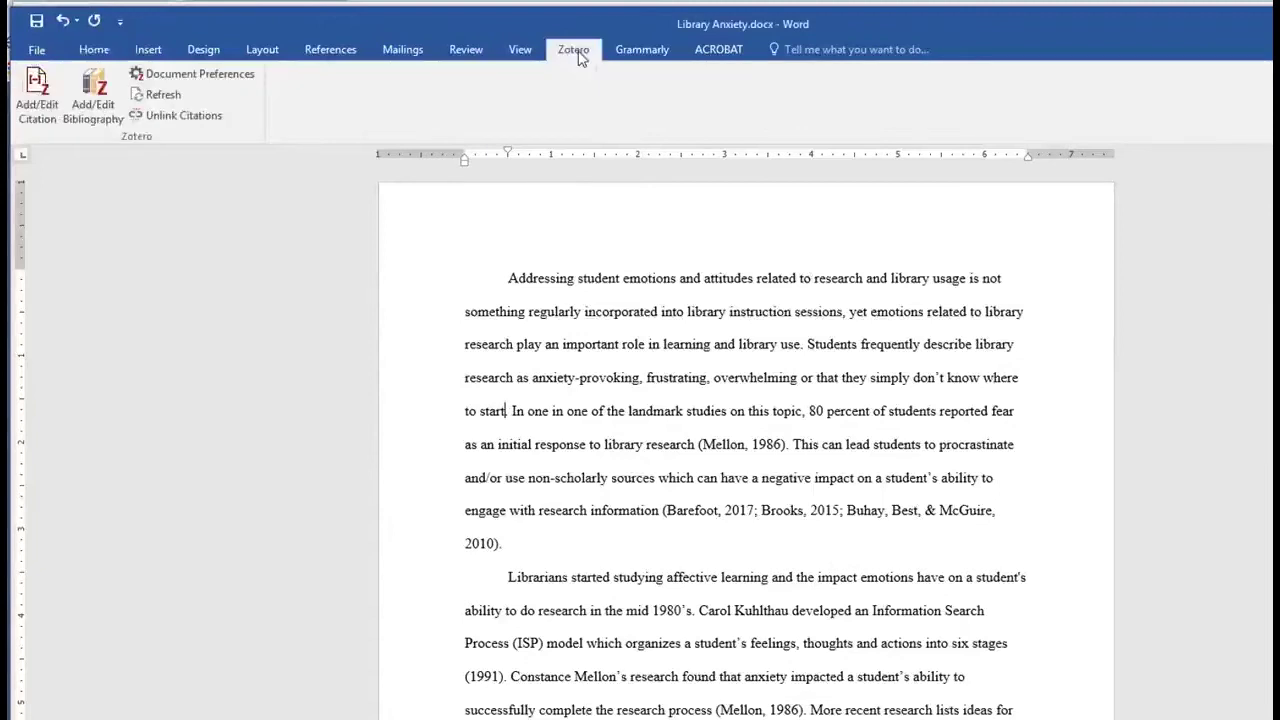
pyautogui.click(44, 84)
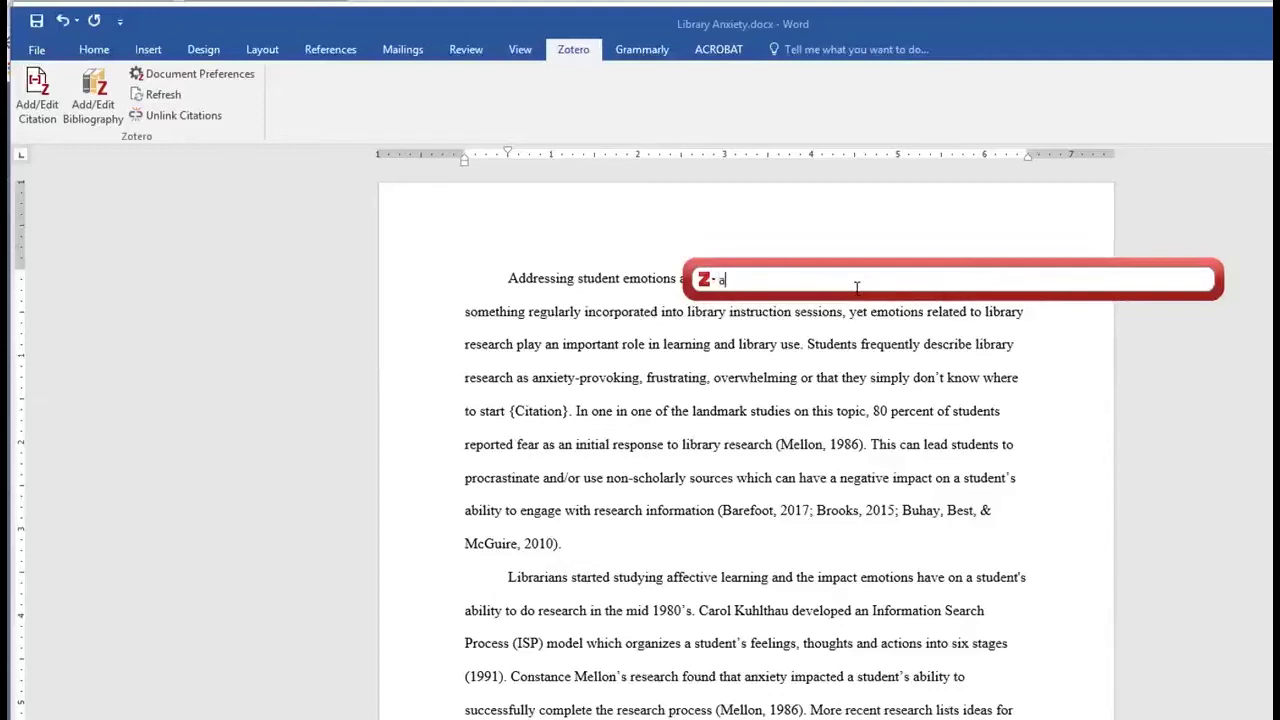
pyautogui.write('library an')
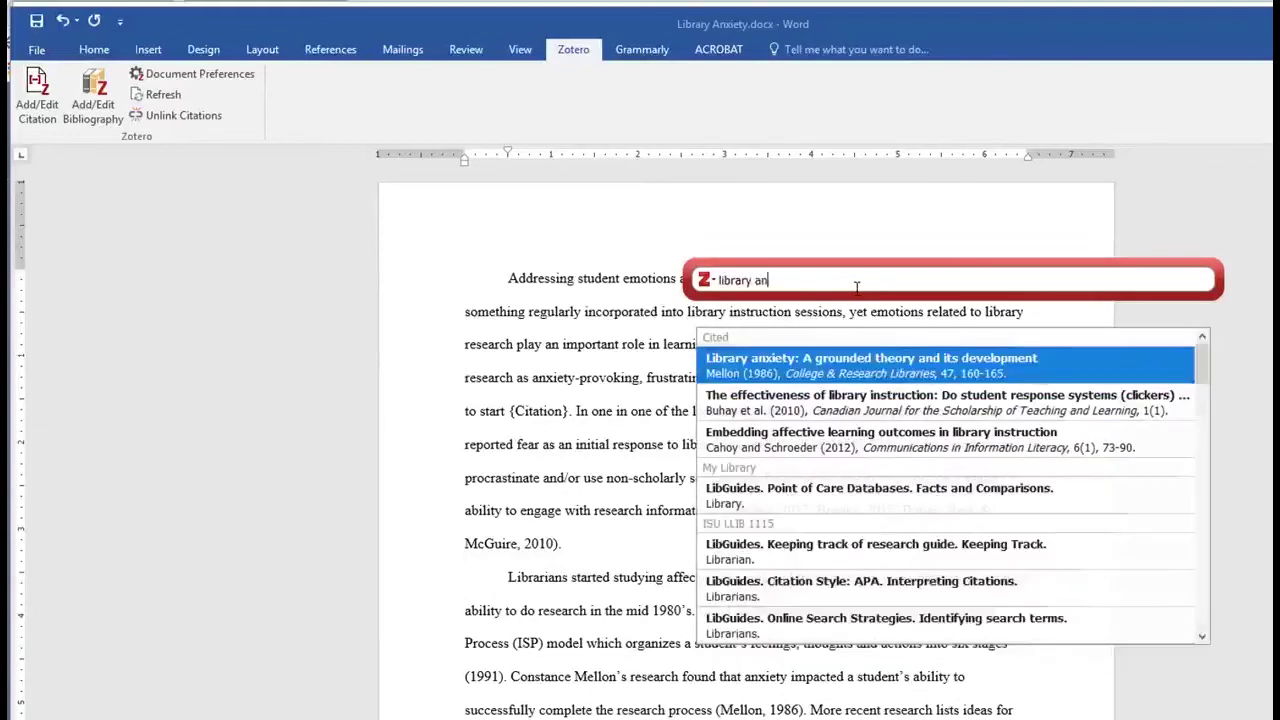
pyautogui.write('xiety')
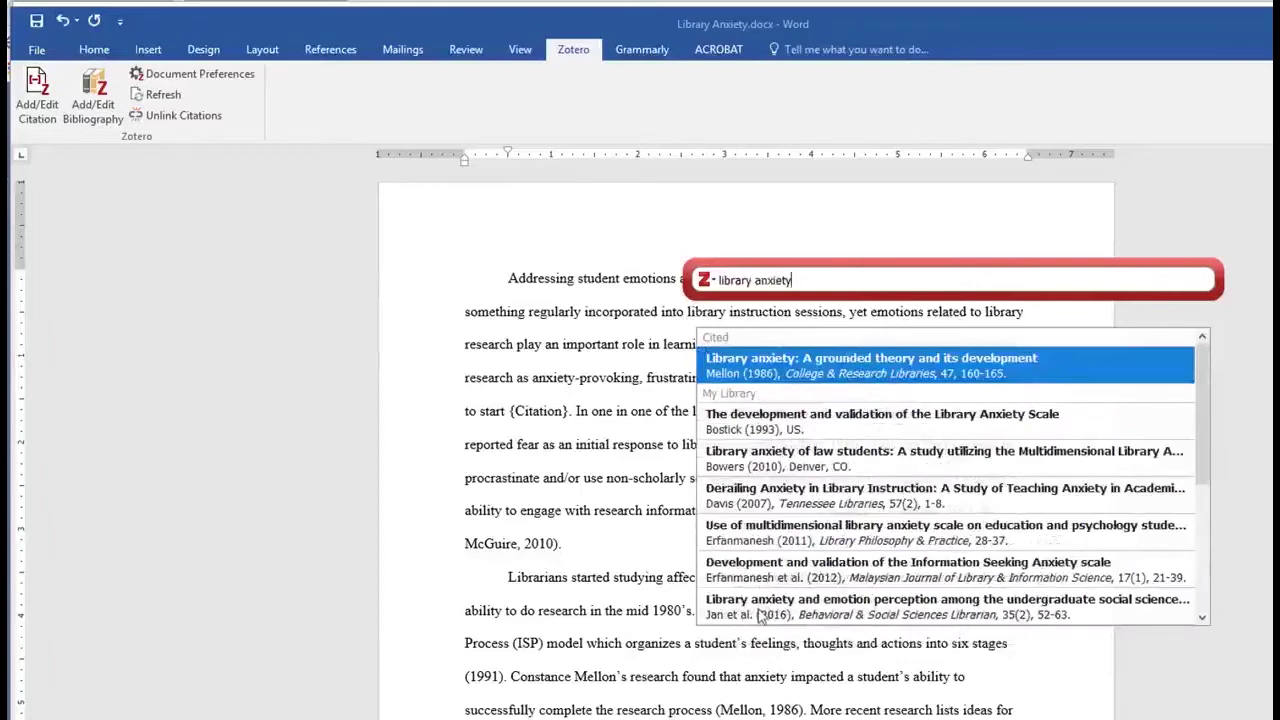
pyautogui.click(762, 612)
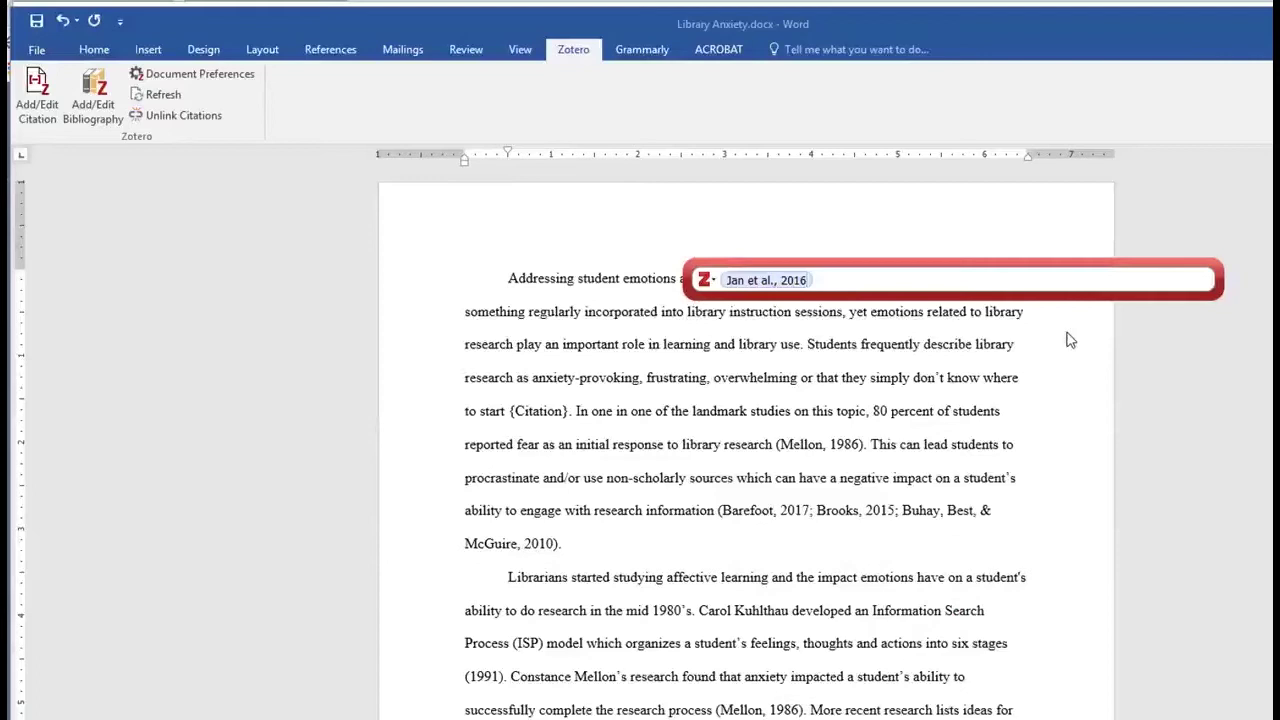
pyautogui.press('Return')
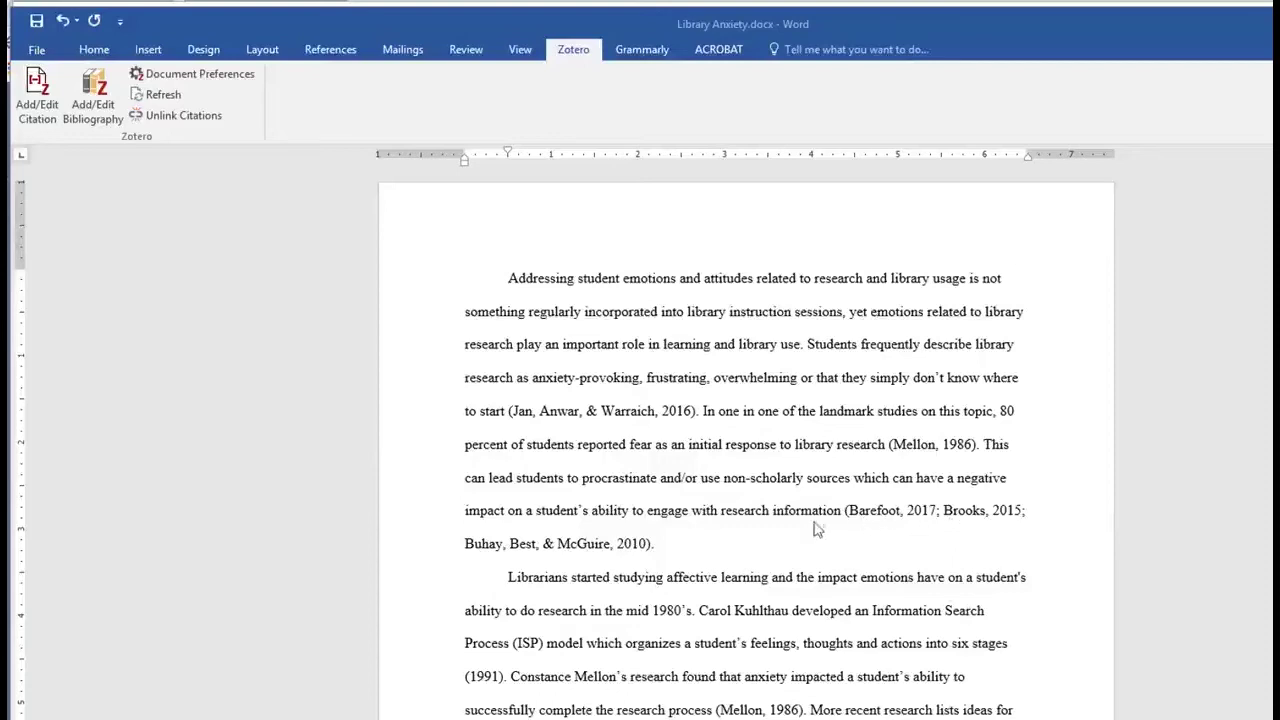
# - Delete the three-source citation and period ending the first paragraph, and restore the paragraph break before "Librarians started studying"
pyautogui.moveTo(845, 510); pyautogui.dragTo(875, 540)
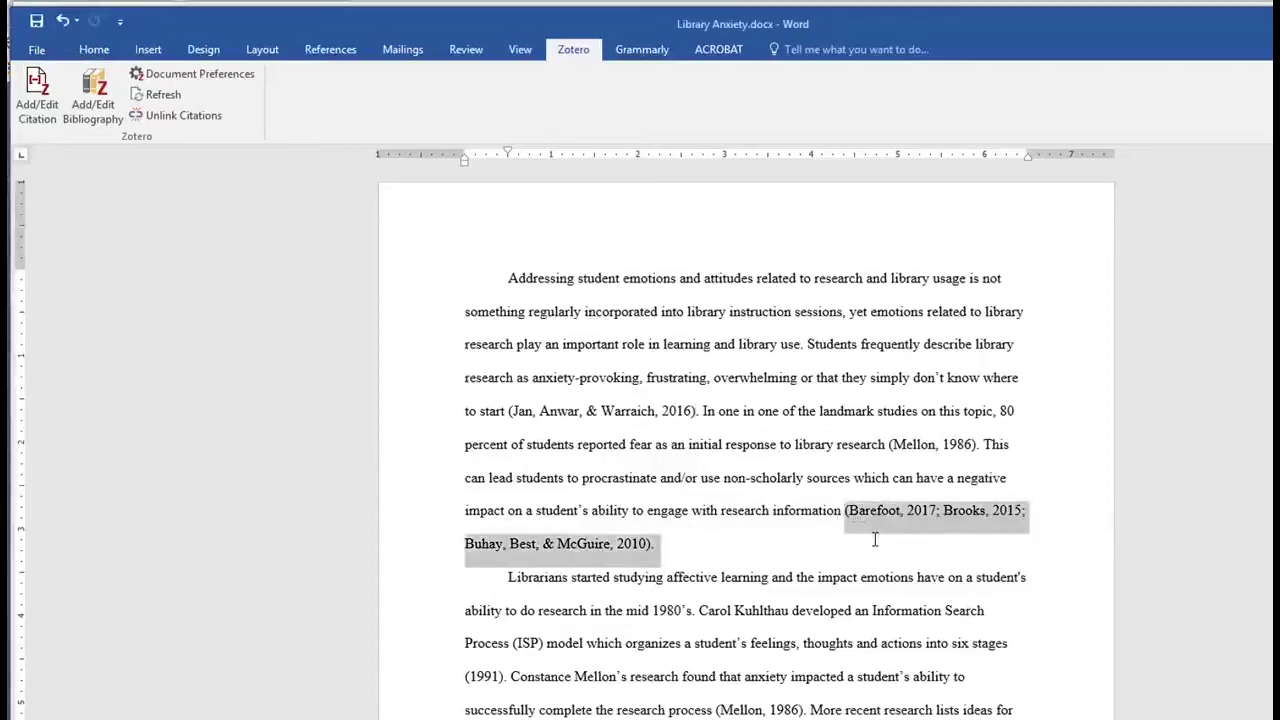
pyautogui.press('Delete')
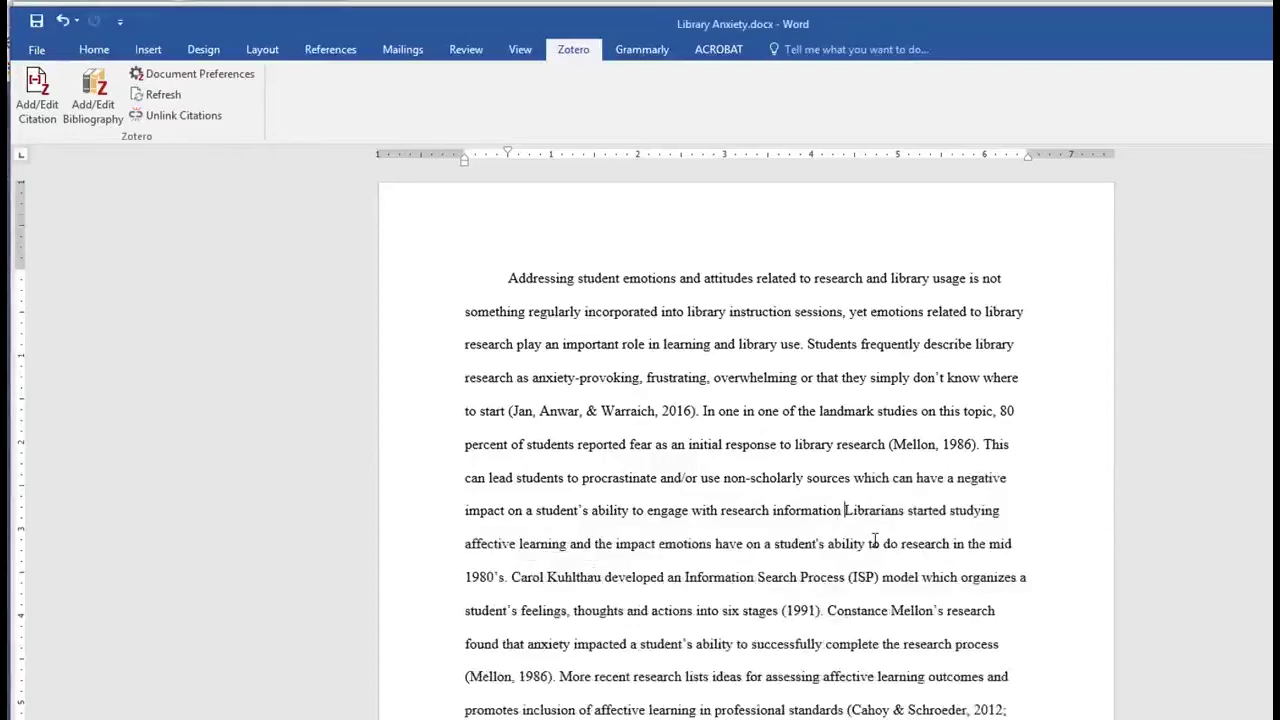
pyautogui.press('Return')
# - Start a new Zotero citation after "research information" in Classic View, with the multiple-sources option turned on
pyautogui.click(38, 98)
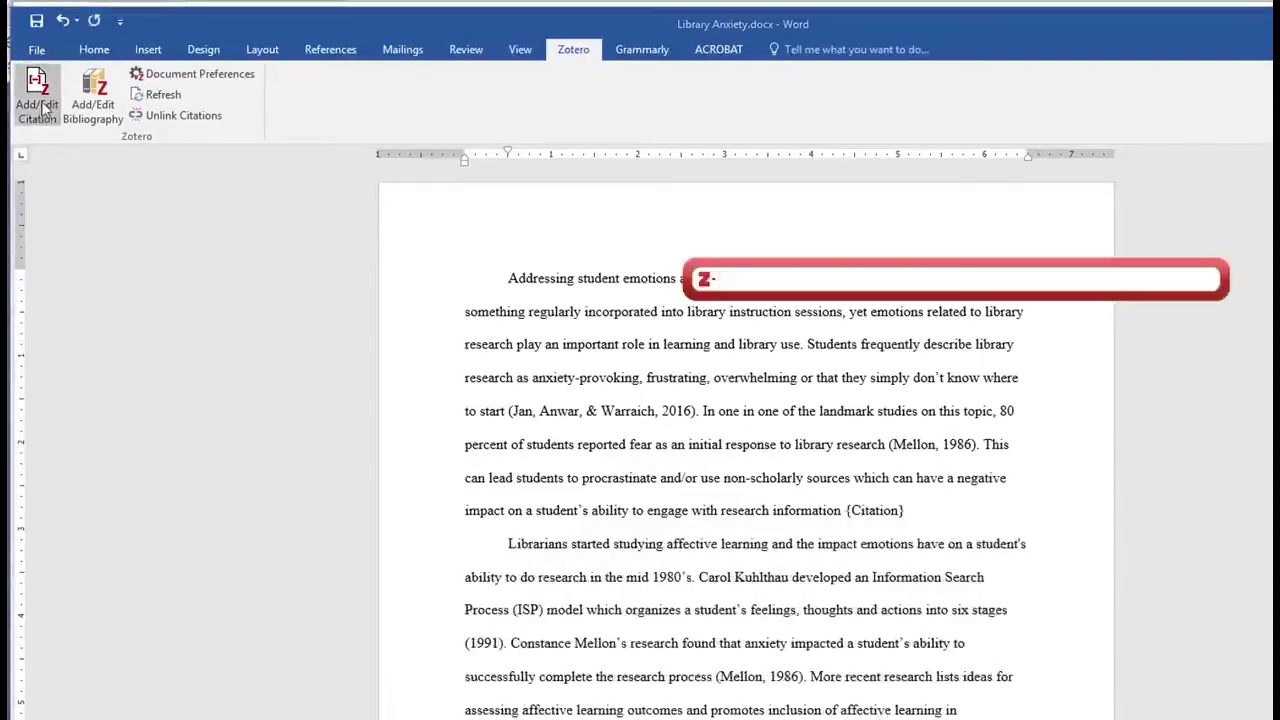
pyautogui.click(708, 280)
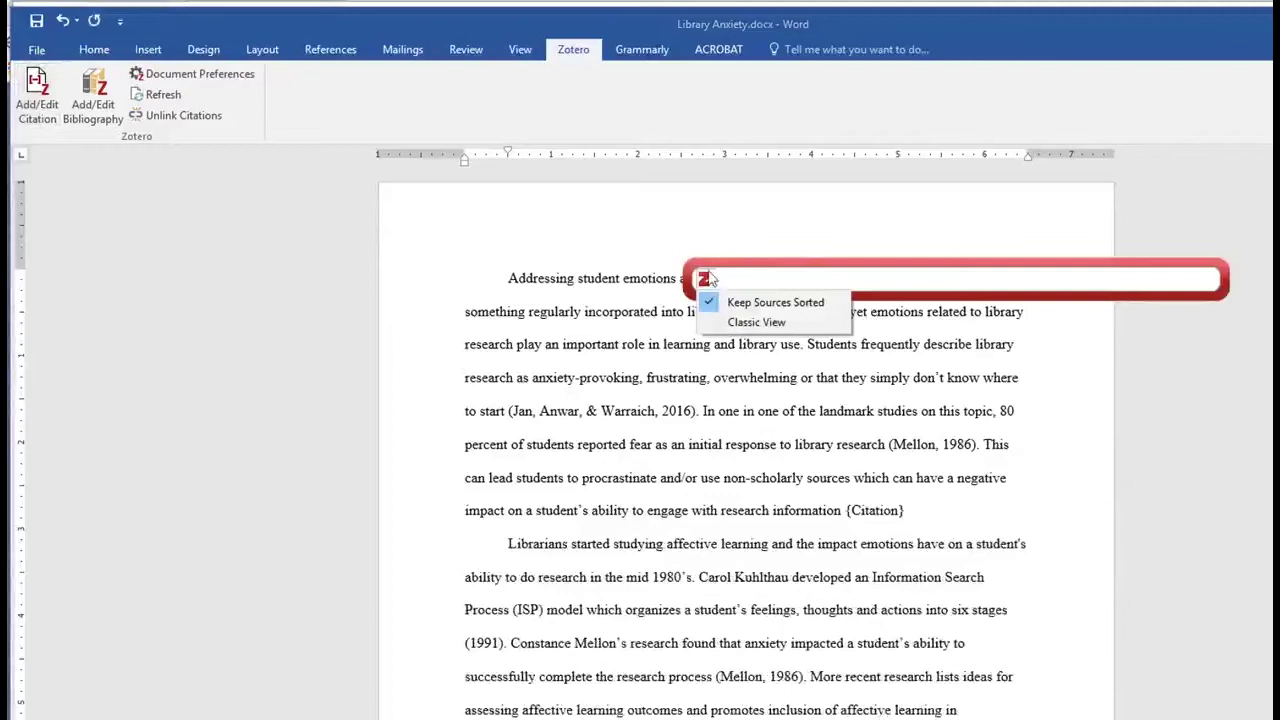
pyautogui.click(752, 322)
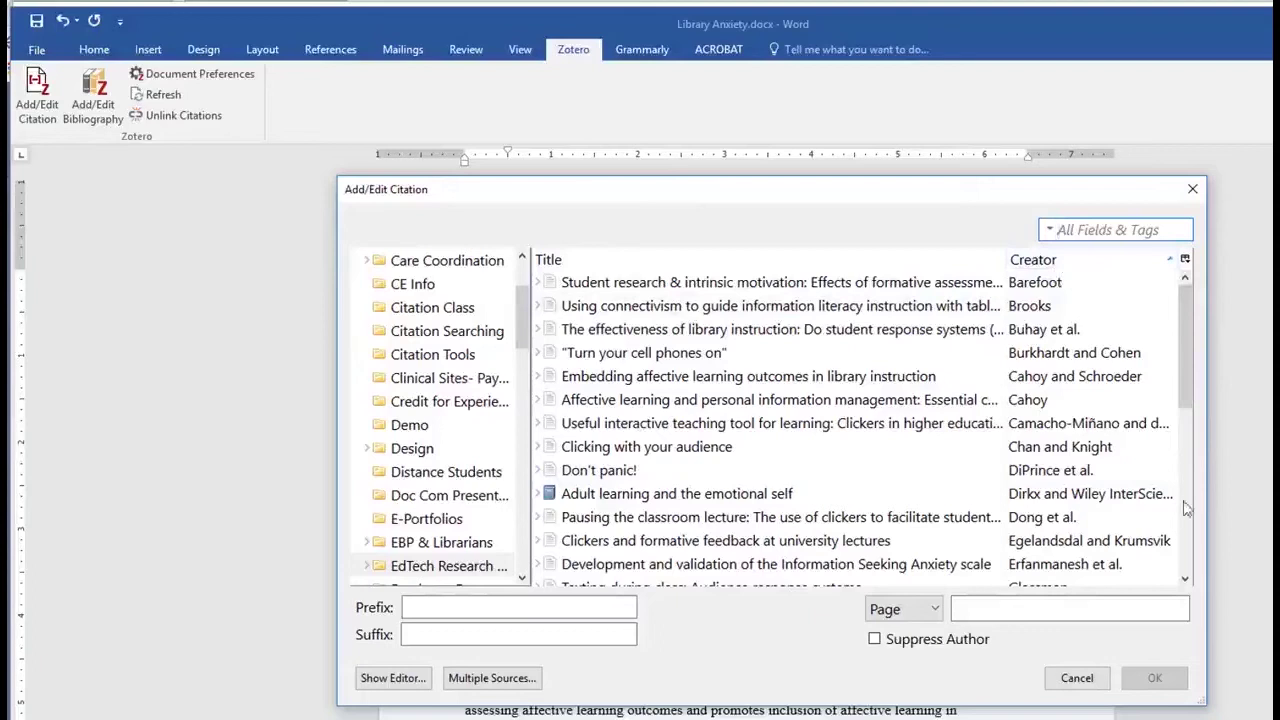
pyautogui.click(1000, 607)
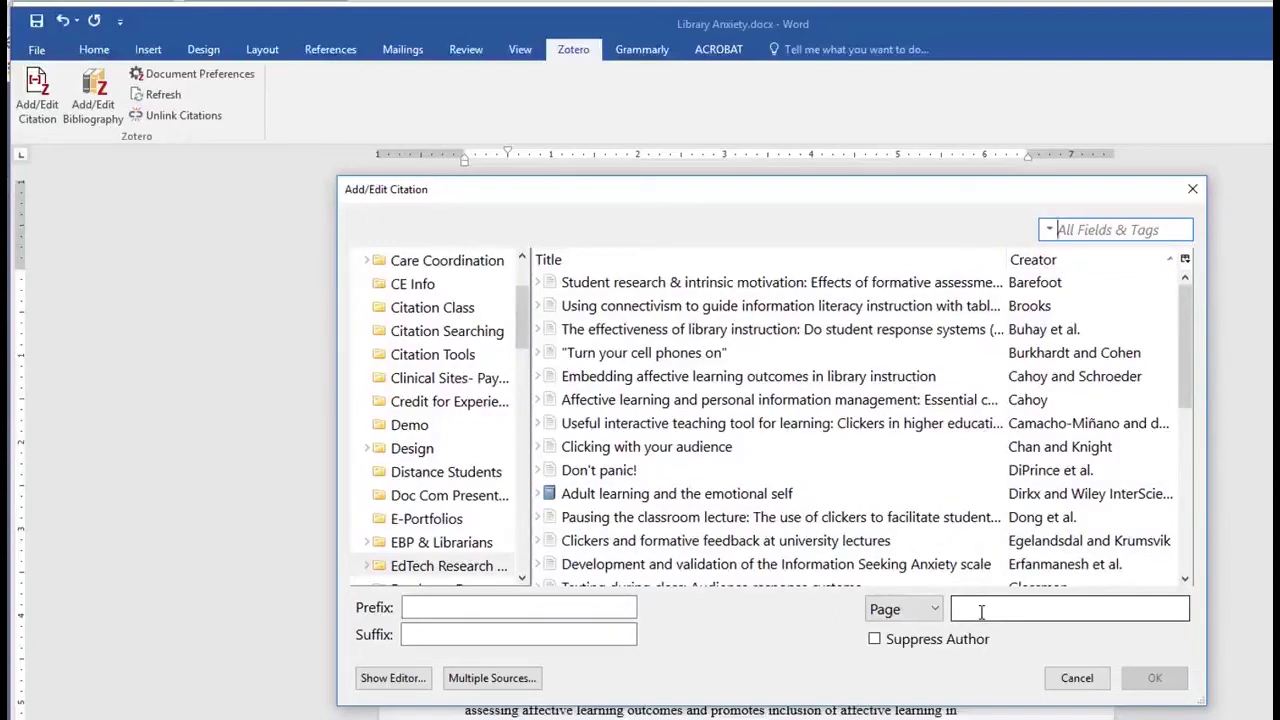
pyautogui.click(981, 612)
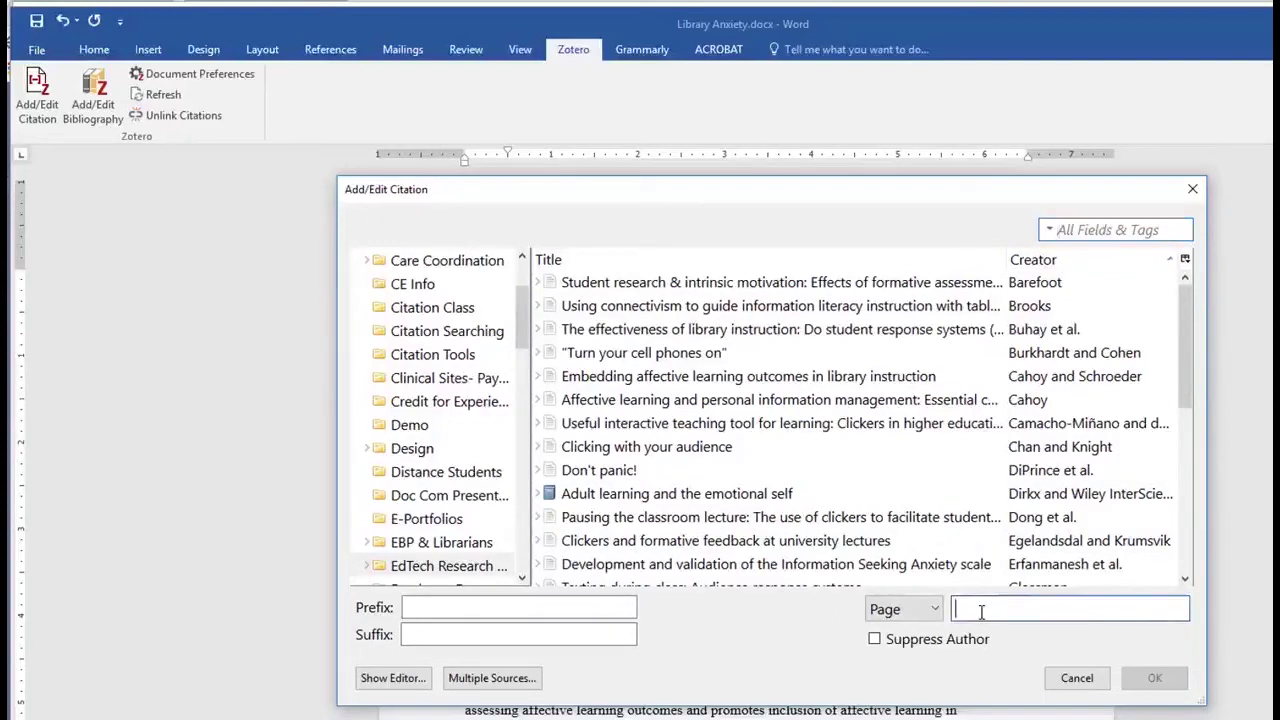
pyautogui.click(484, 680)
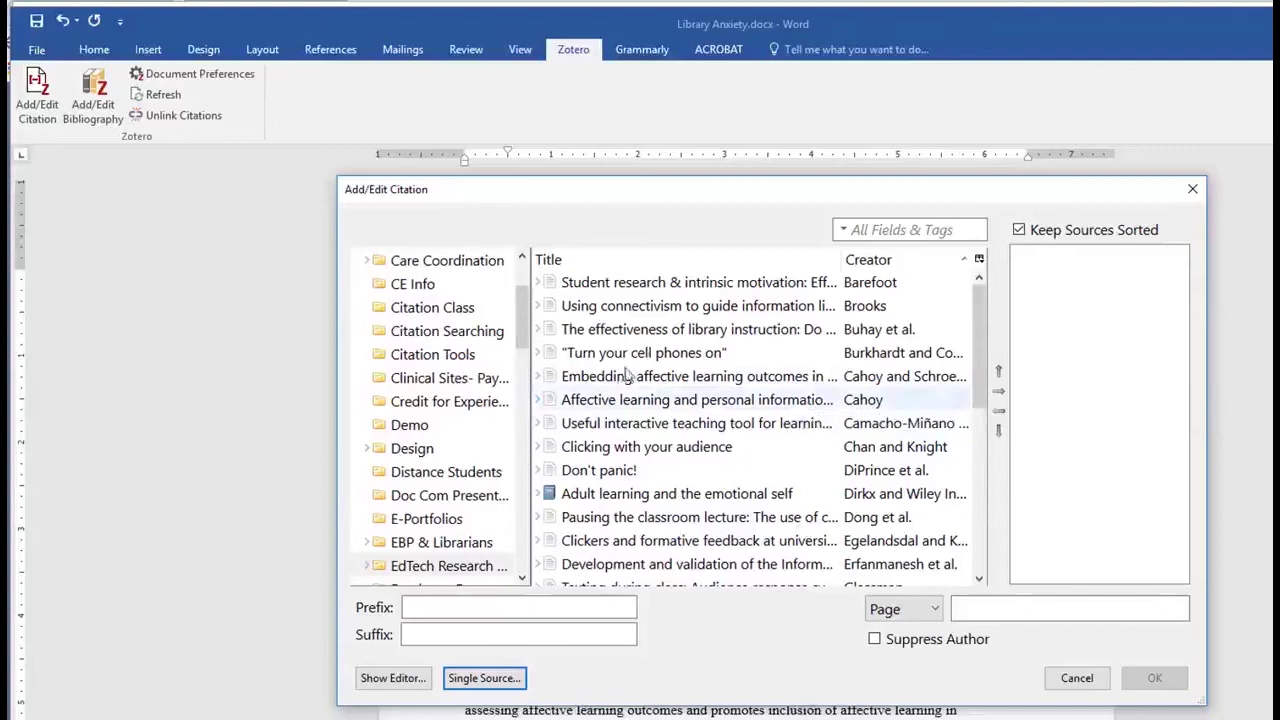
# - Cite "Student research & intrinsic motivation", "Using connectivism" and "The effectiveness of library instruction" together, and end the sentence with a period
pyautogui.click(848, 282)
pyautogui.click(998, 390)
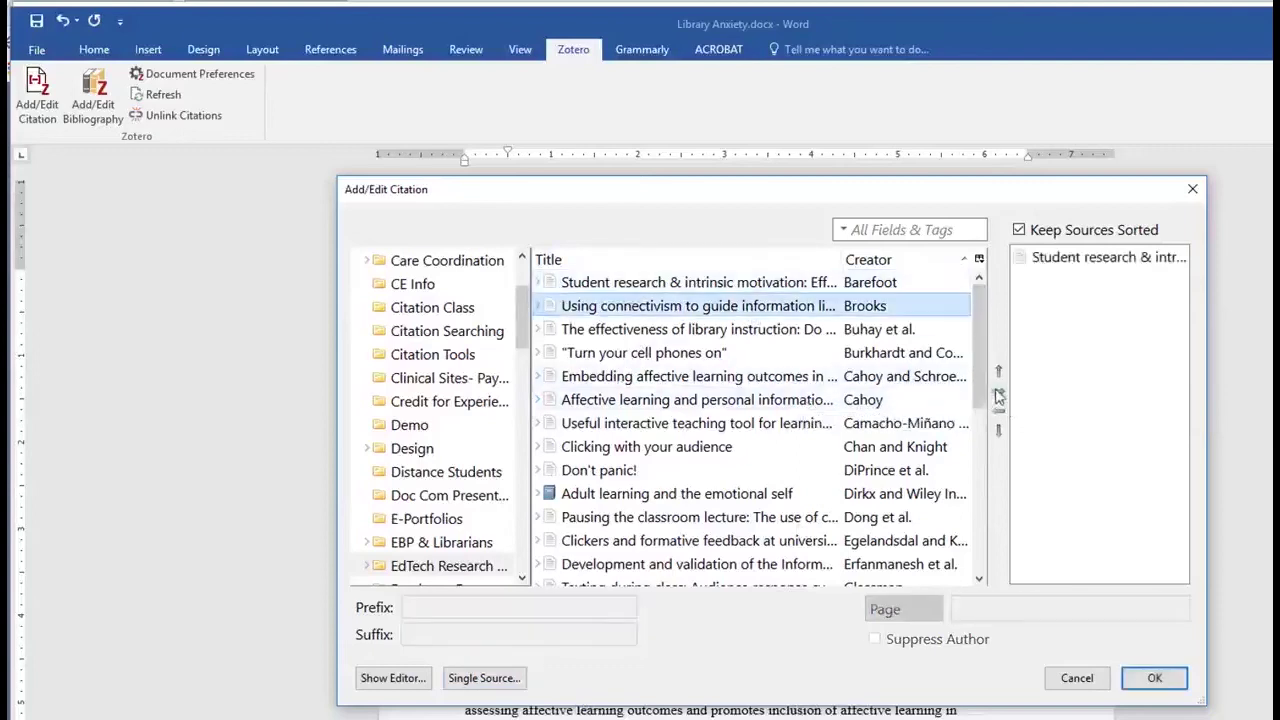
pyautogui.click(998, 390)
pyautogui.click(697, 330)
pyautogui.click(998, 390)
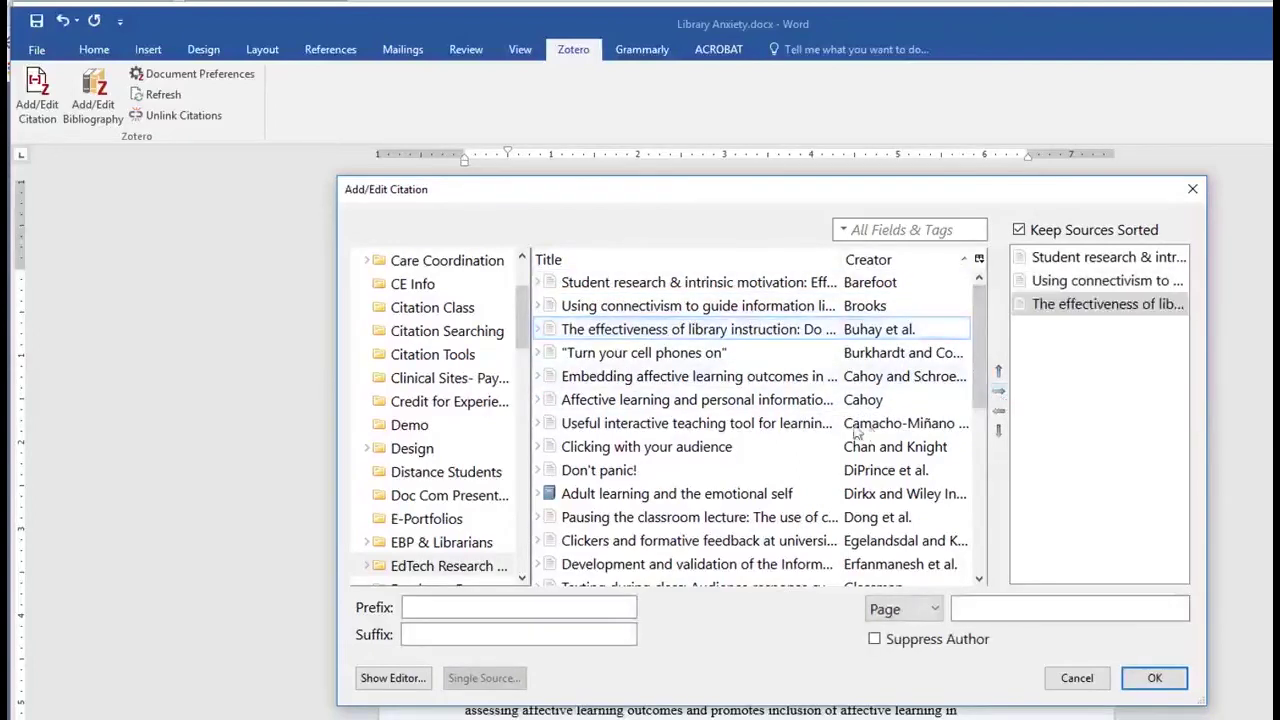
pyautogui.click(1160, 680)
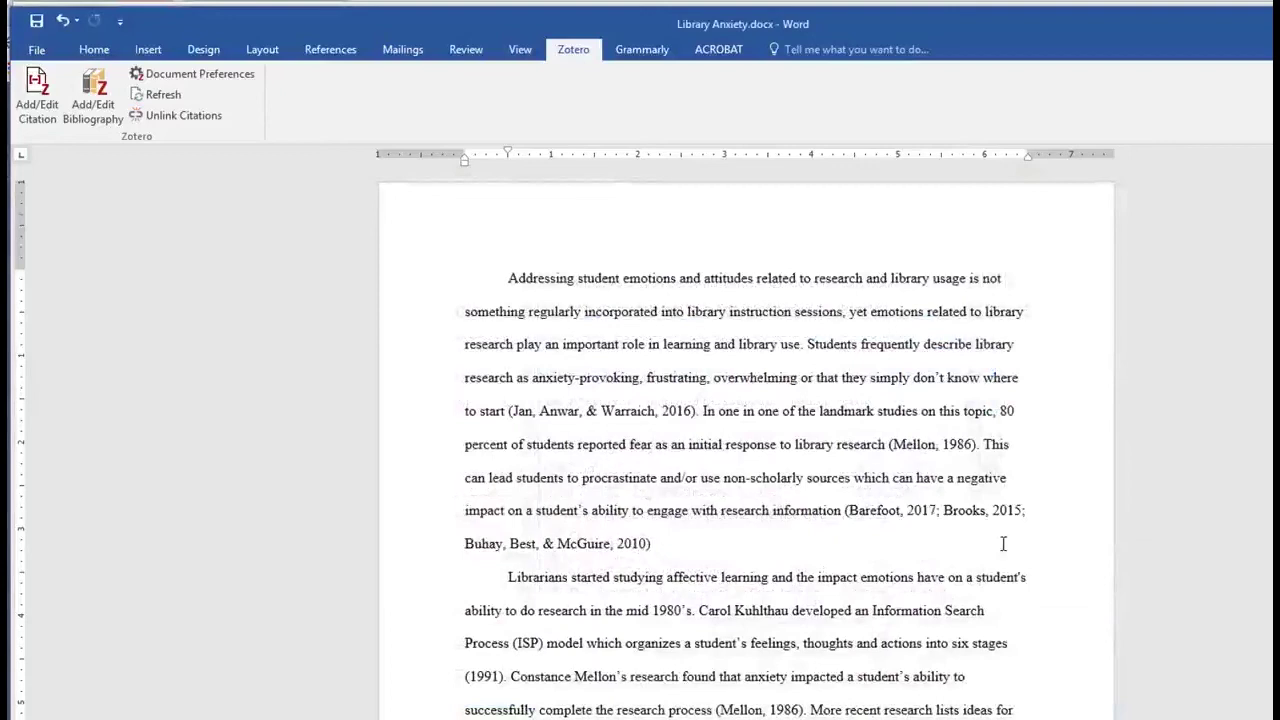
pyautogui.write('.')
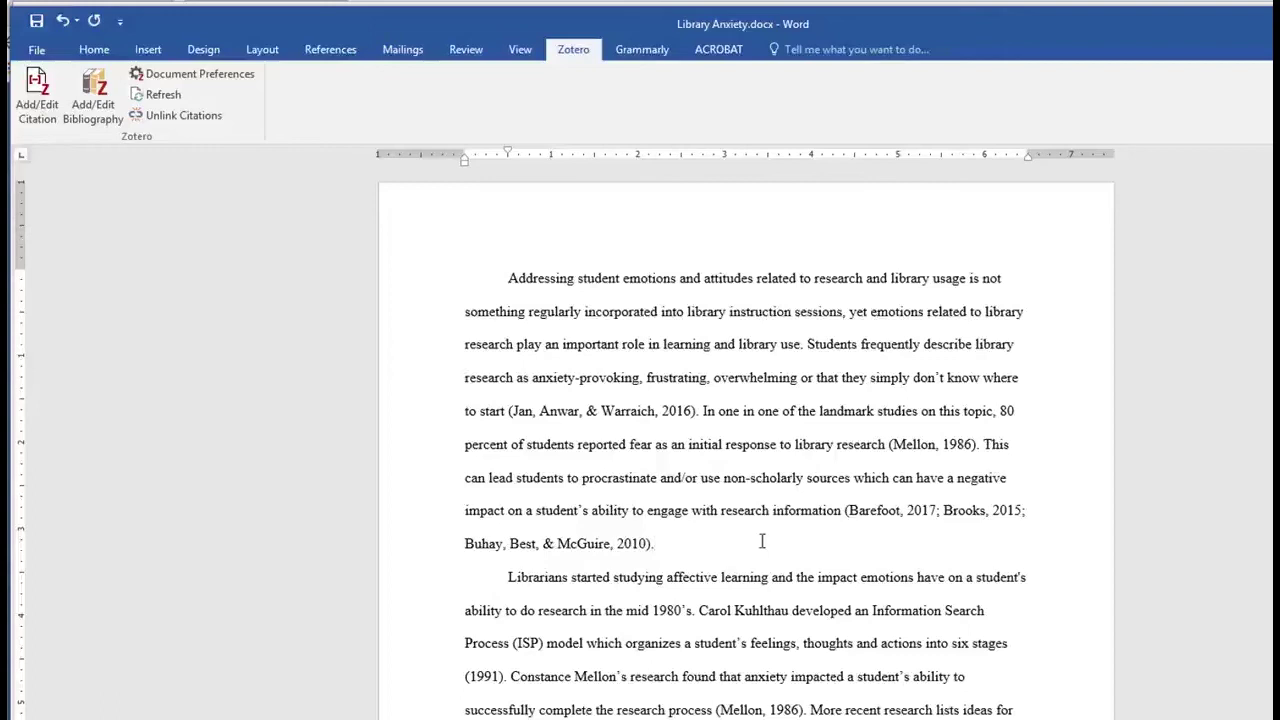
# - Place the insertion point beneath the References heading on the last page
pyautogui.scroll(-15, 790, 548)
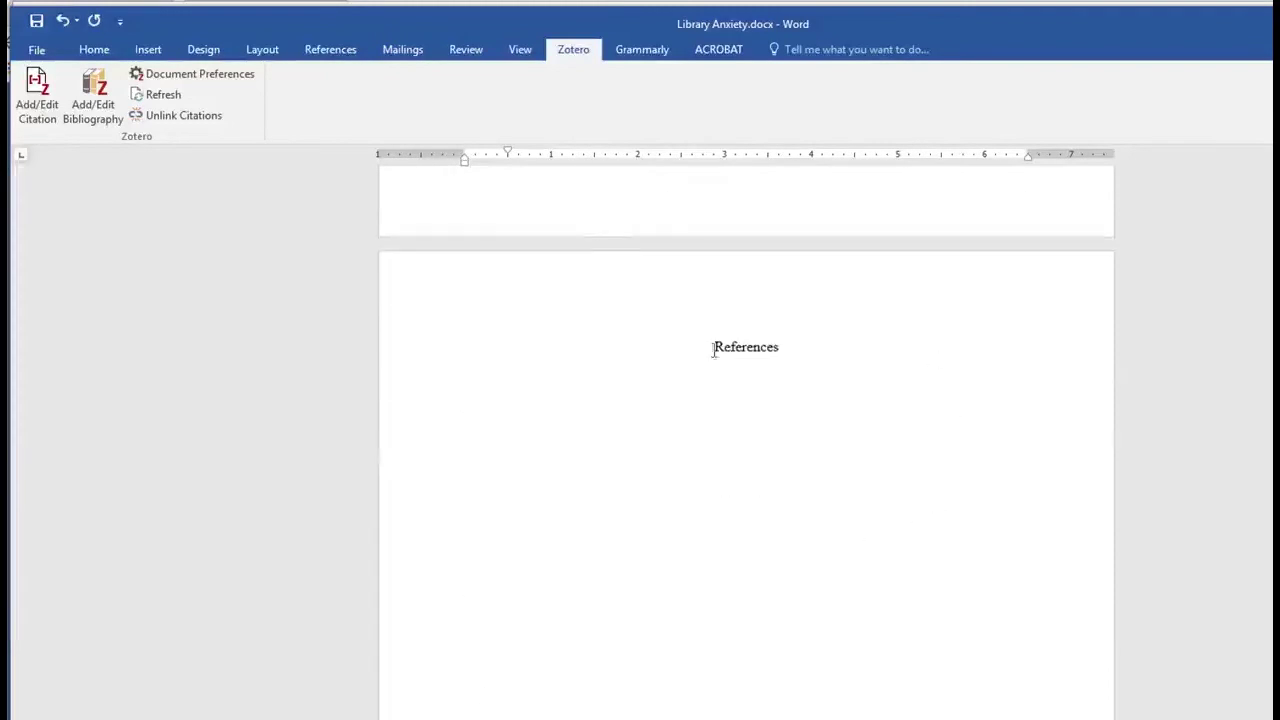
pyautogui.click(765, 357)
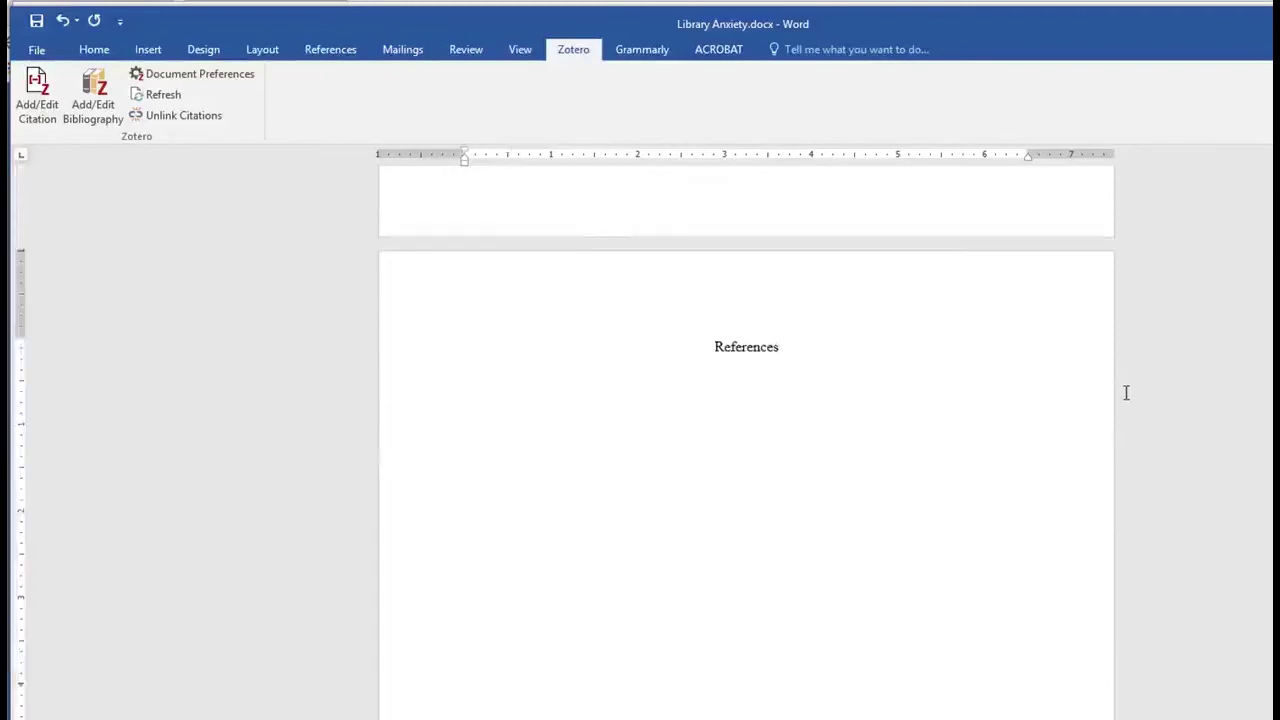